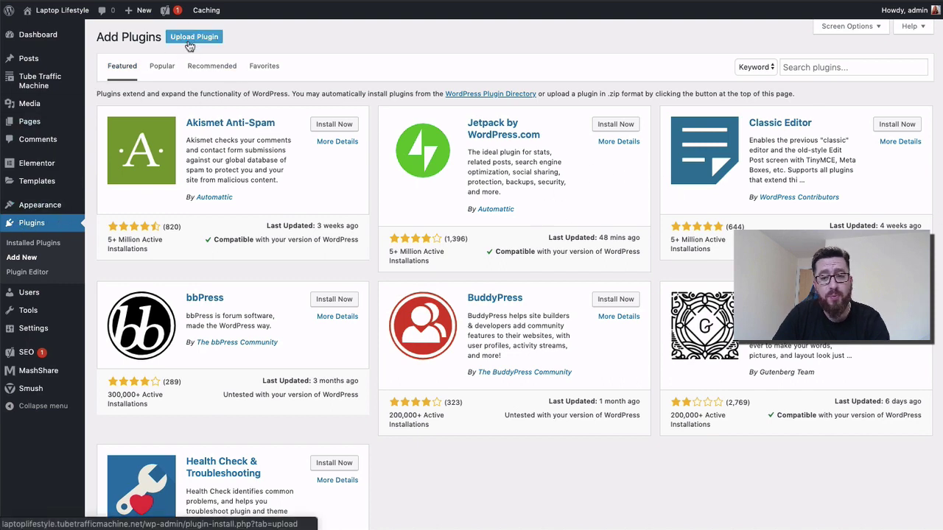
# Step: Search the plugin directory for 'elementor'
pyautogui.click(840, 68)
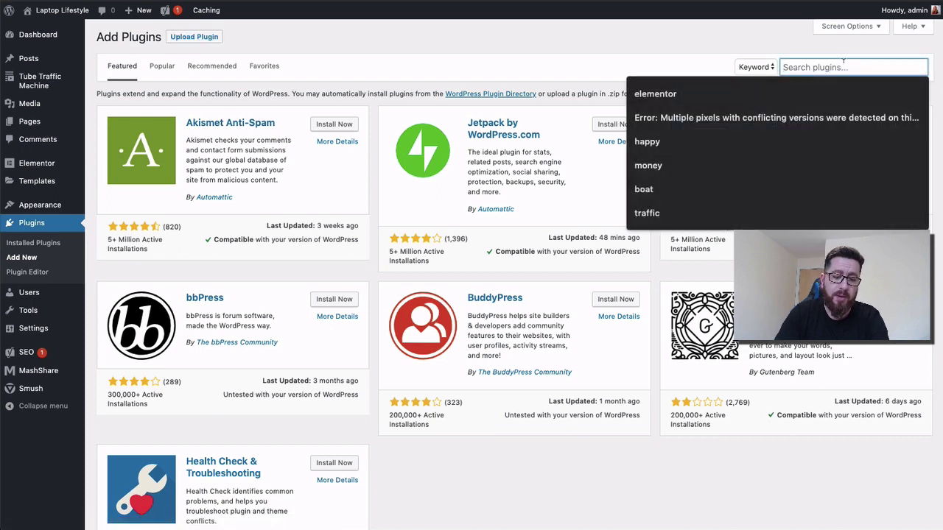
pyautogui.write('elementor')
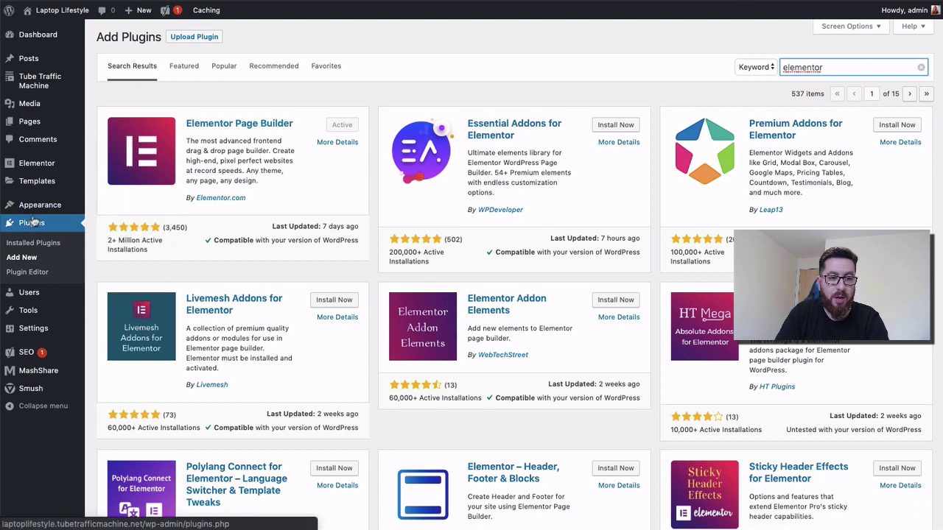
pyautogui.moveTo(36, 166)
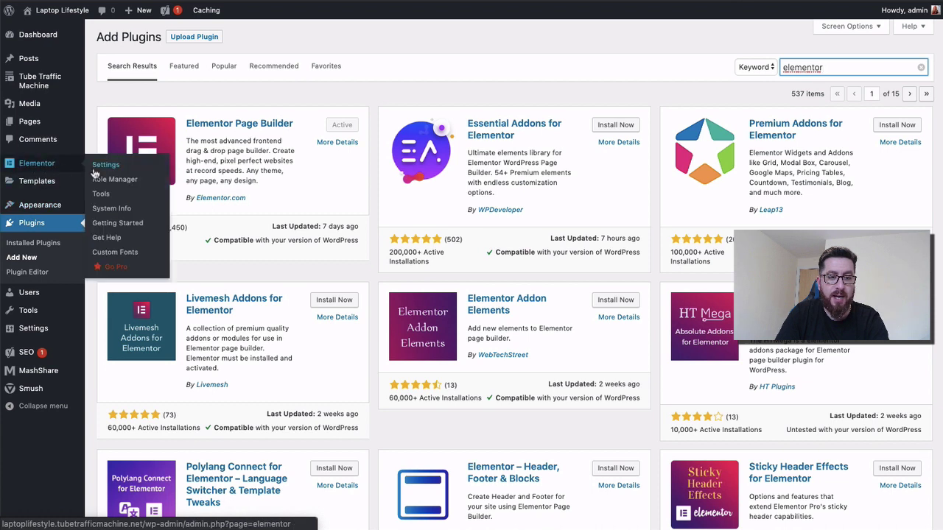
# Step: Start a new blank page from Pages > Add New
pyautogui.moveTo(32, 63)
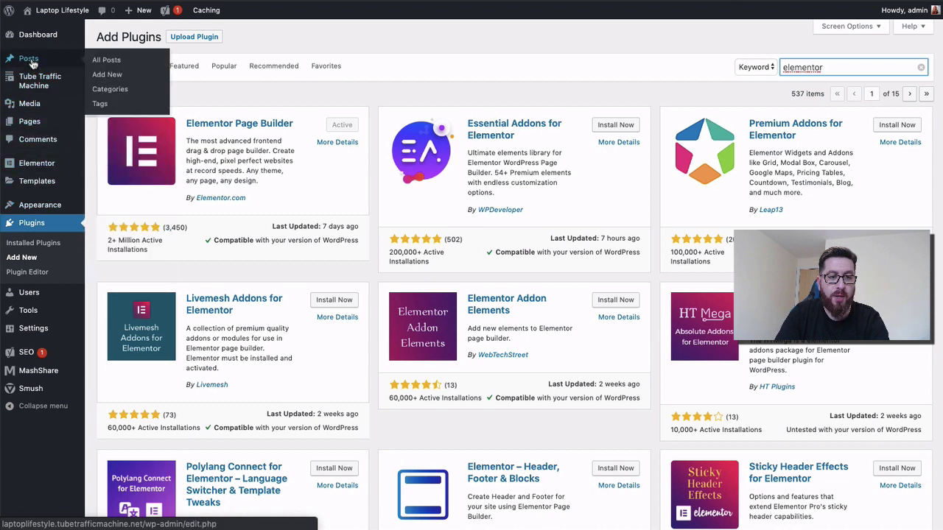
pyautogui.click(110, 76)
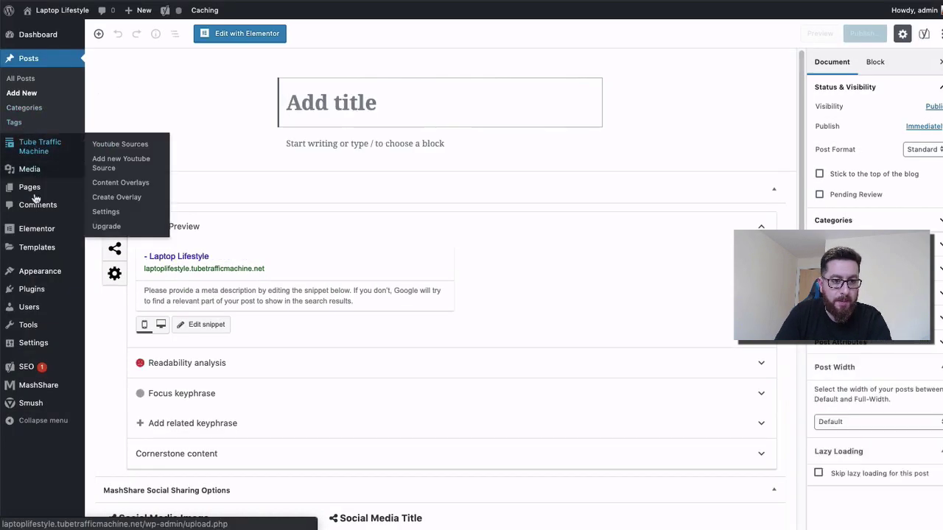
pyautogui.moveTo(35, 198)
pyautogui.click(104, 204)
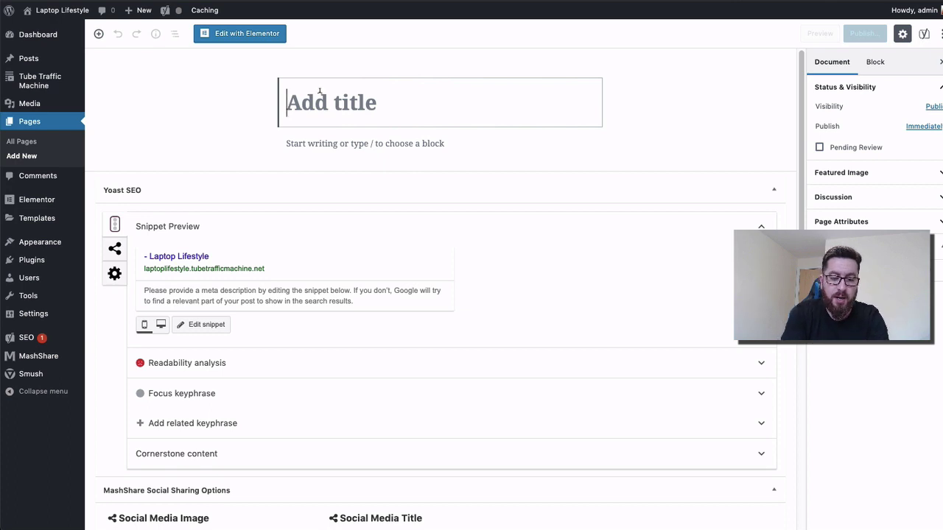
# Step: Title the page 'test' and publish it
pyautogui.write('test')
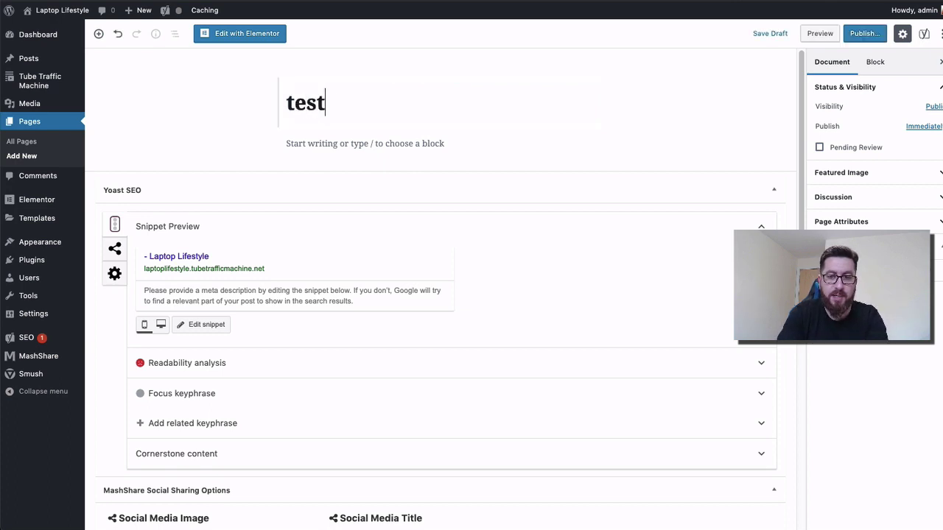
pyautogui.click(855, 33)
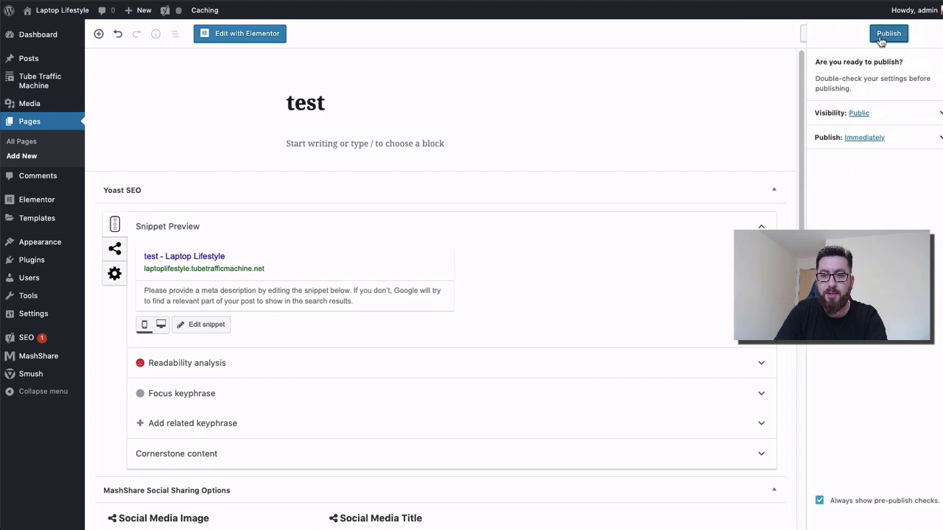
pyautogui.click(878, 35)
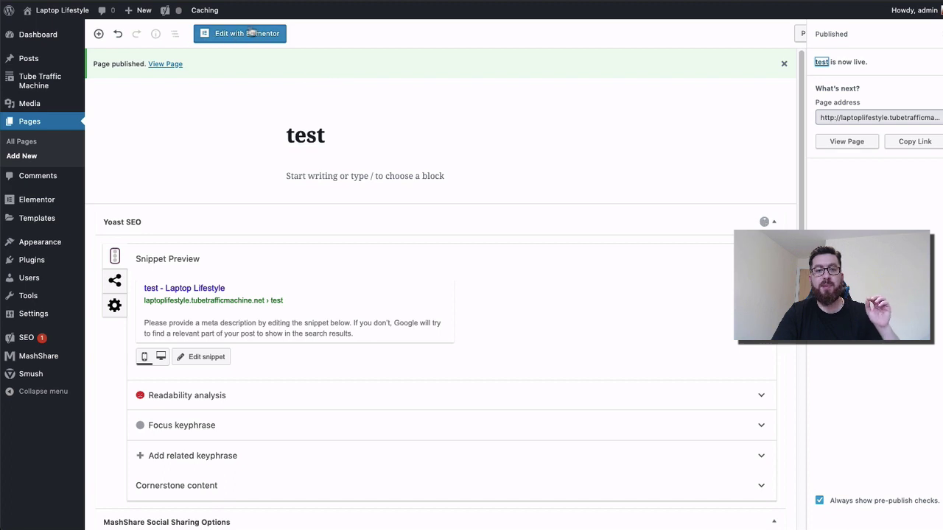
# Step: Open the test page in Elementor and set its Page Layout to Elementor Canvas
pyautogui.click(251, 33)
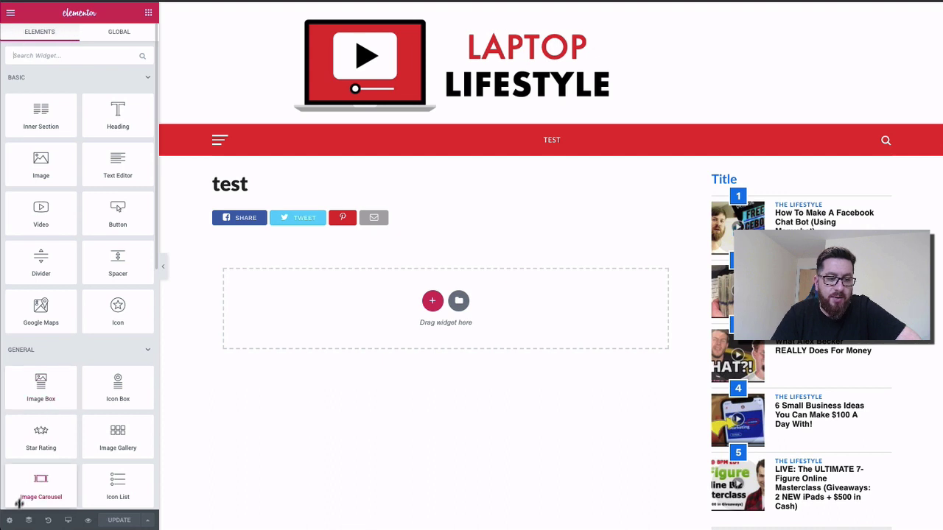
pyautogui.click(10, 520)
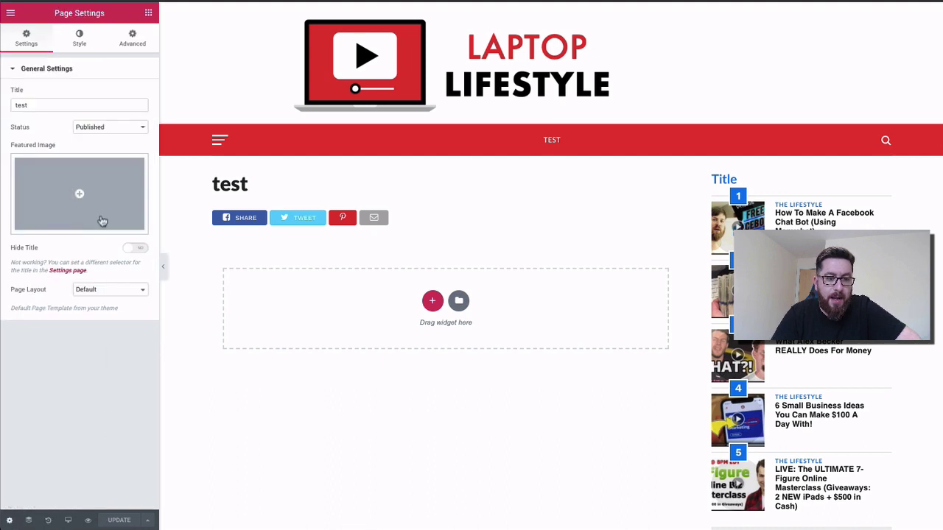
pyautogui.click(100, 291)
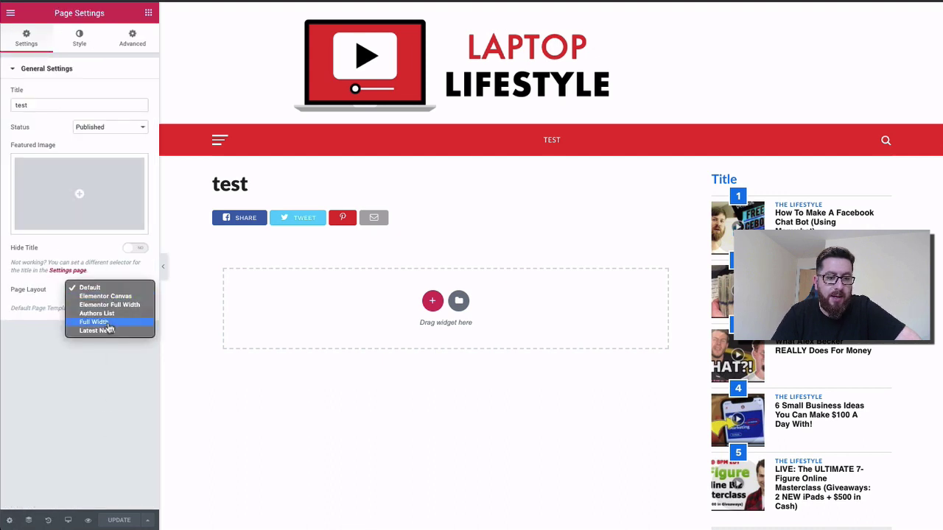
pyautogui.click(119, 296)
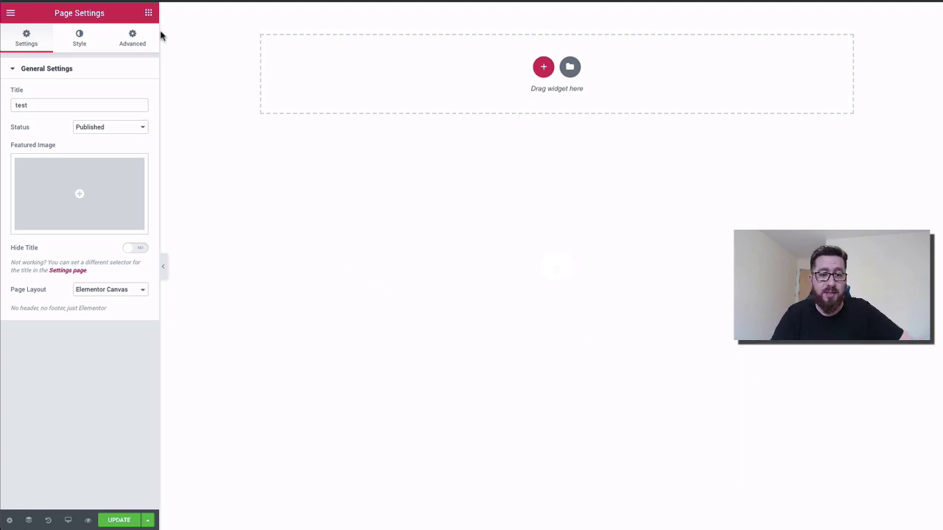
# Step: Add a 25/50/25 three-column section and drag a Heading widget onto the page
pyautogui.click(542, 67)
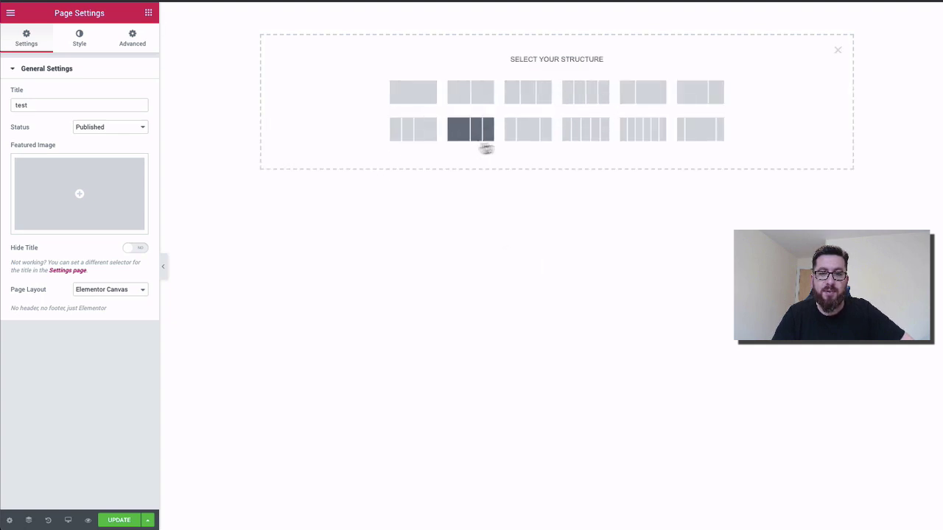
pyautogui.click(530, 136)
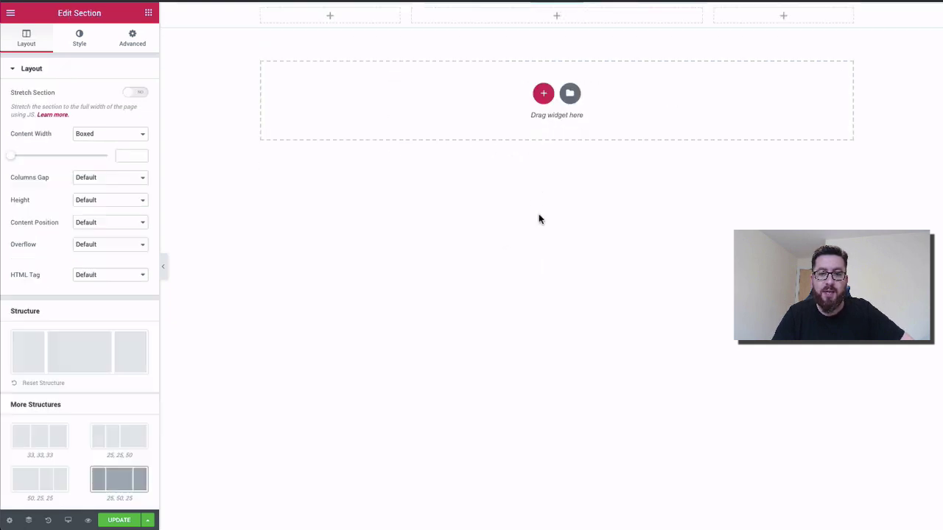
pyautogui.click(148, 12)
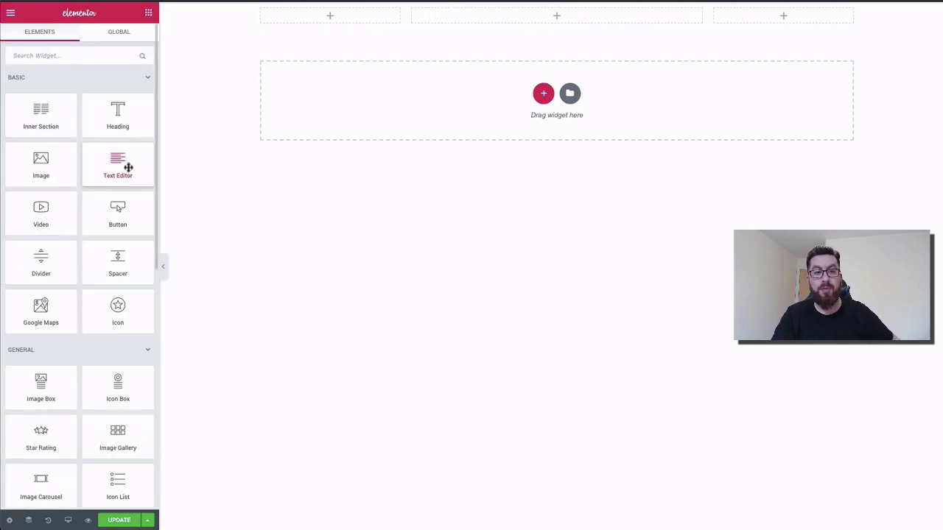
pyautogui.moveTo(125, 126); pyautogui.dragTo(133, 169)
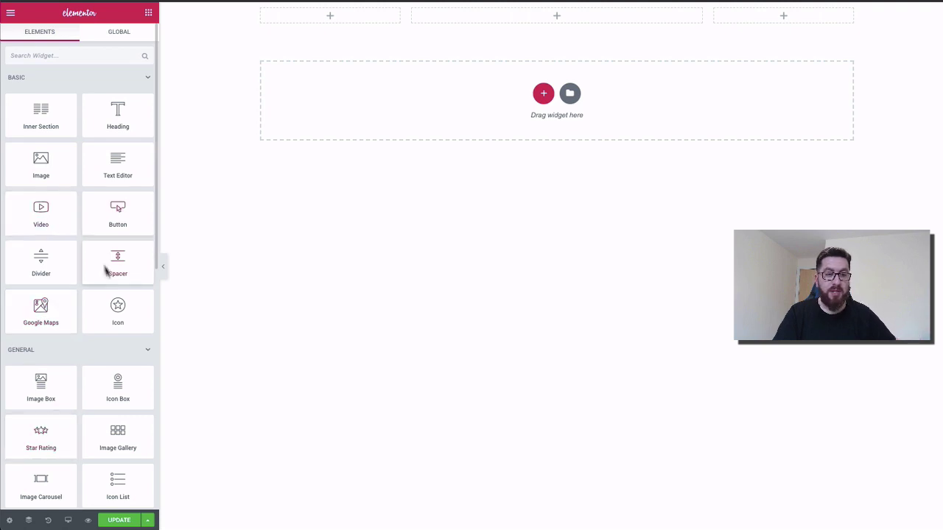
pyautogui.scroll(-2, 114, 295)
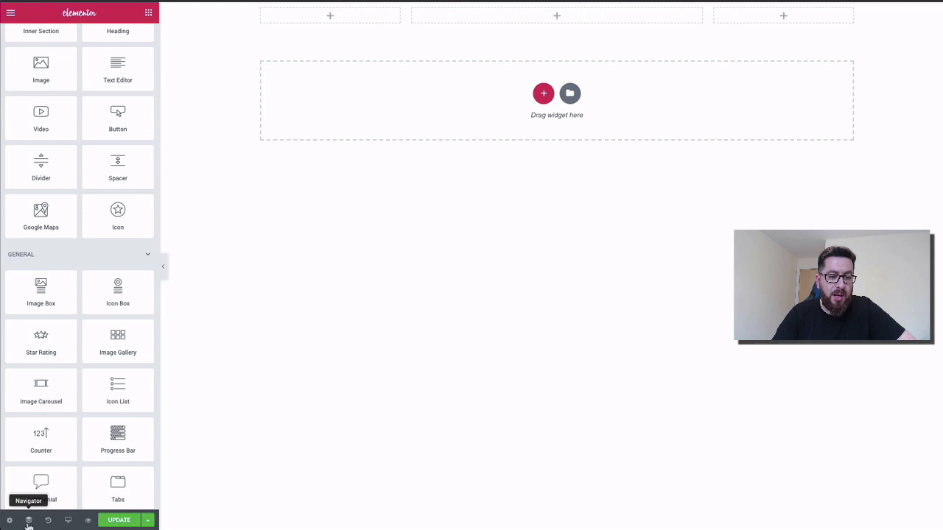
# Step: Exit Elementor to the dashboard, leaving without saving changes
pyautogui.click(10, 13)
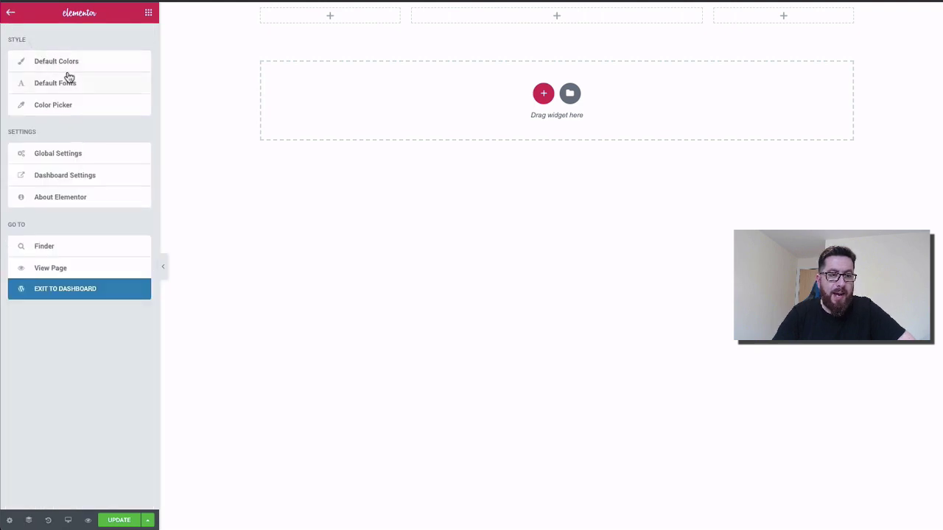
pyautogui.click(75, 288)
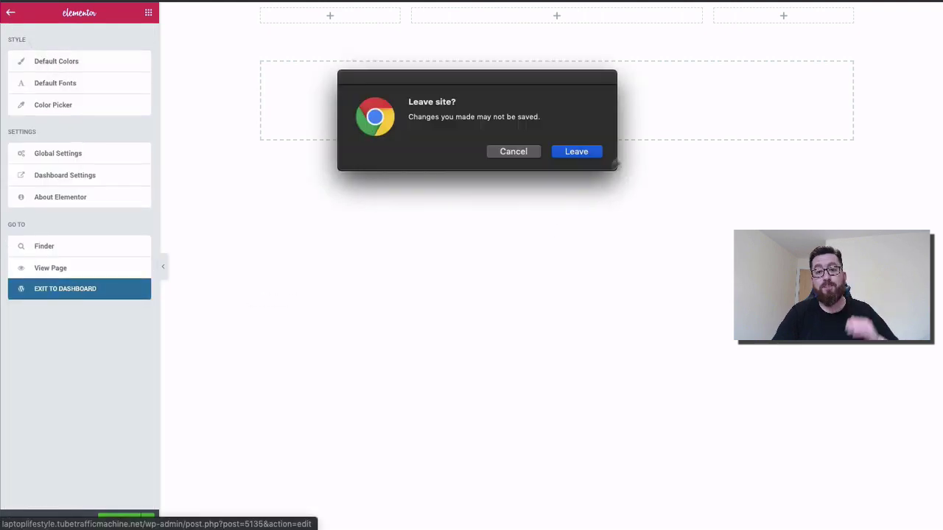
pyautogui.click(577, 152)
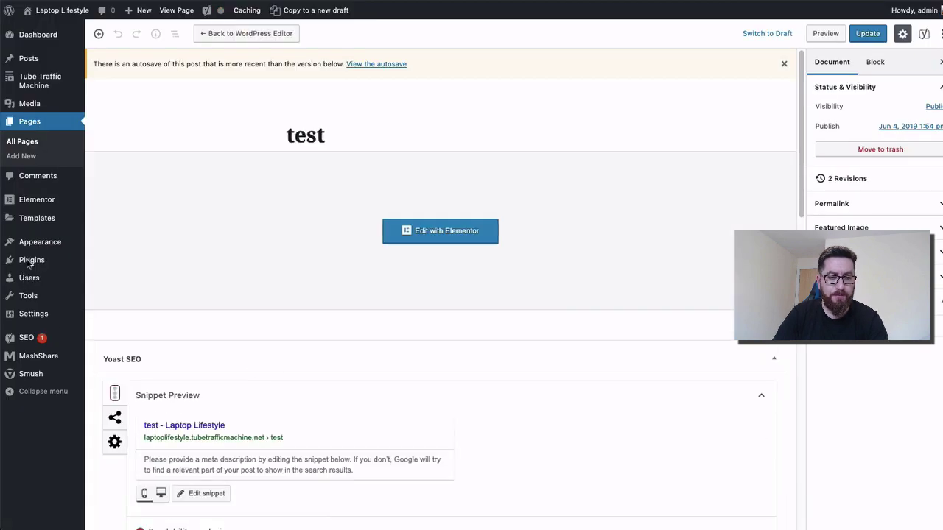
pyautogui.moveTo(40, 263)
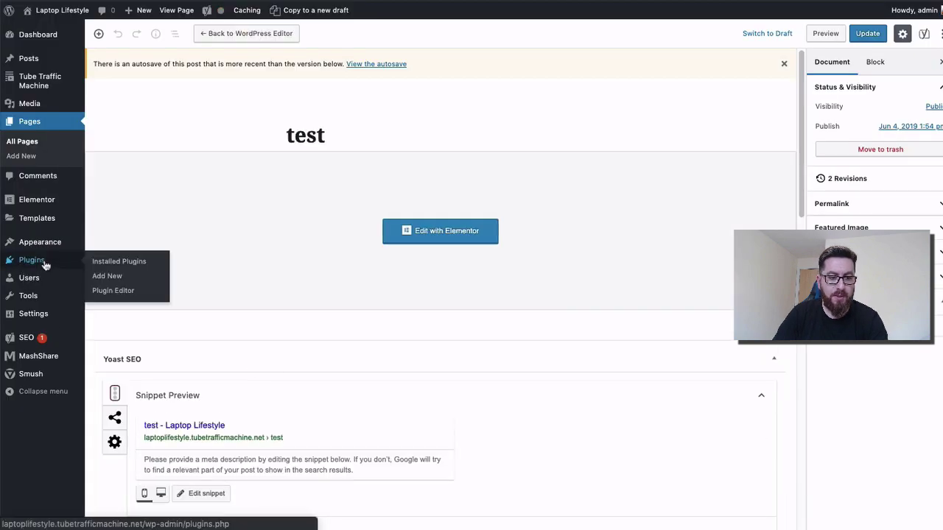
# Step: Search Plugins > Add New for 'duplica' to list Duplicate Post plugins
pyautogui.click(108, 277)
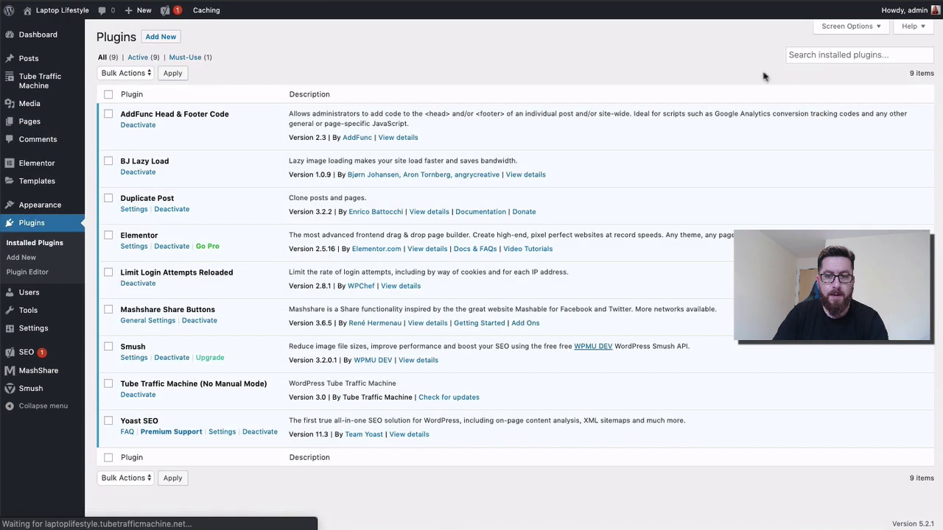
pyautogui.click(171, 43)
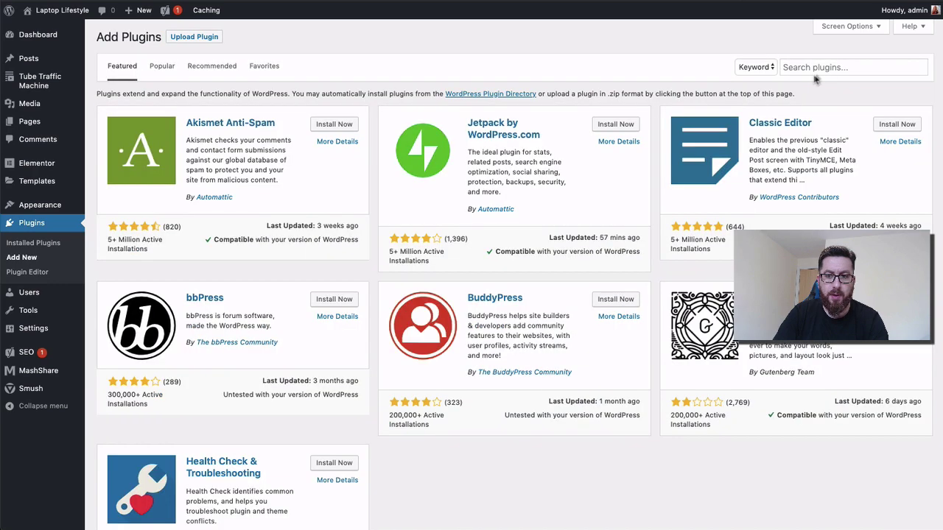
pyautogui.click(820, 67)
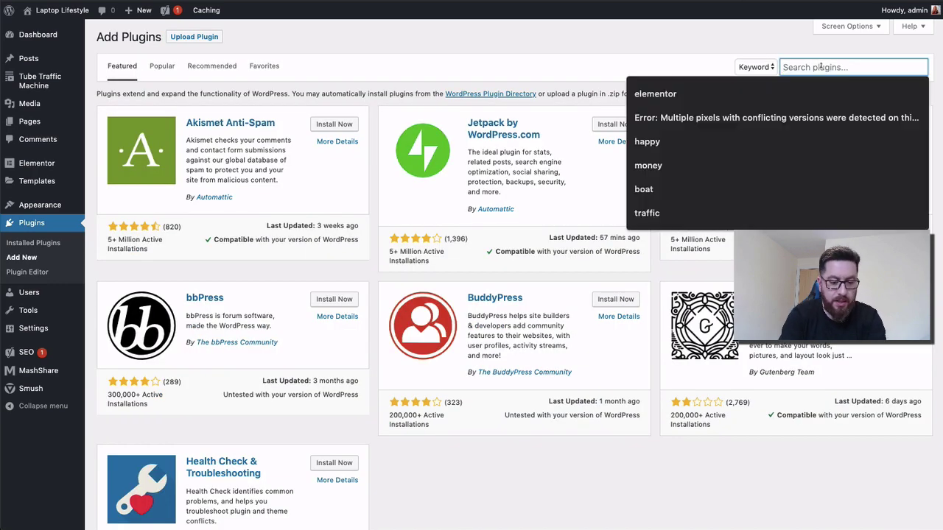
pyautogui.write('duplicate post')
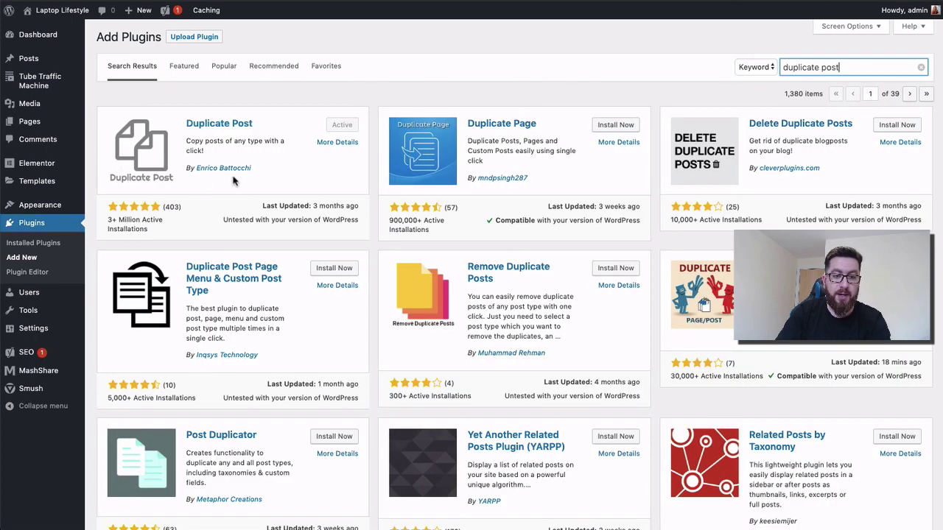
pyautogui.click(39, 65)
pyautogui.click(39, 66)
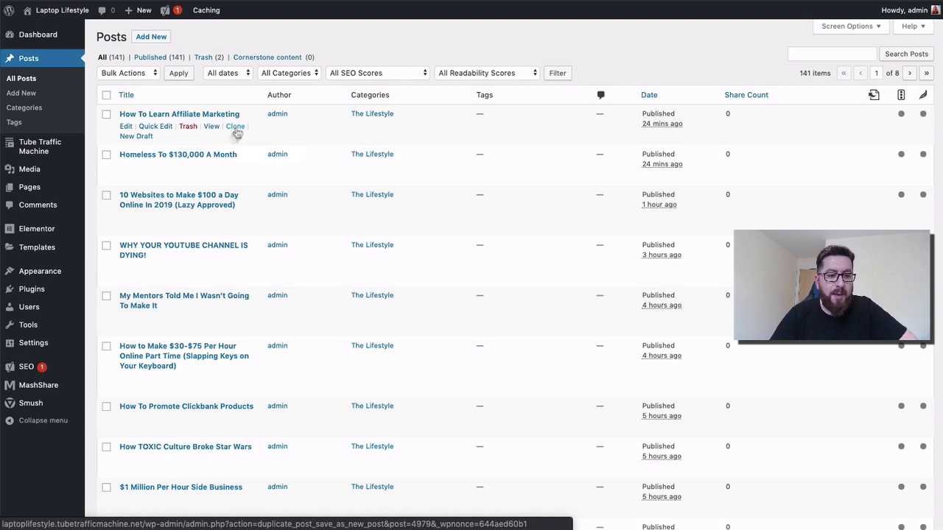
pyautogui.moveTo(46, 298)
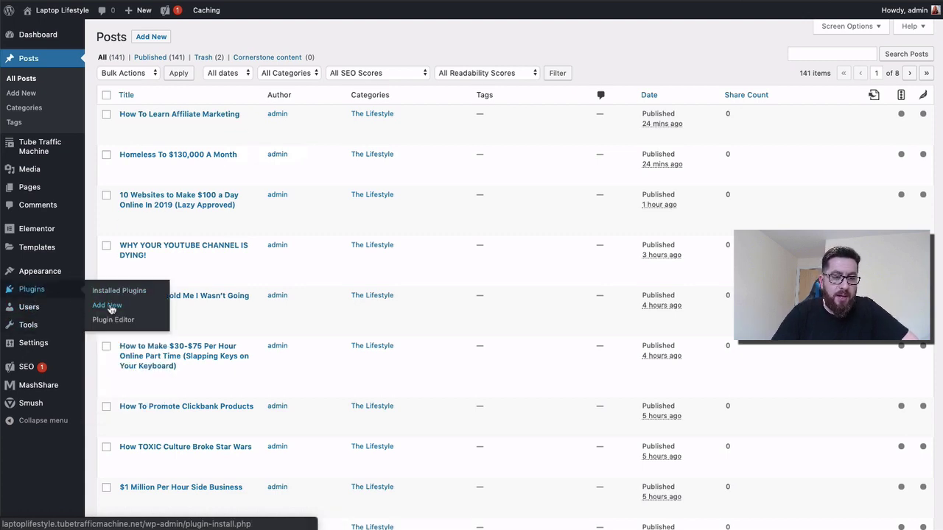
# Step: Search Plugins > Add New for 'addfunc' to find AddFunc Head & Footer Code
pyautogui.click(111, 306)
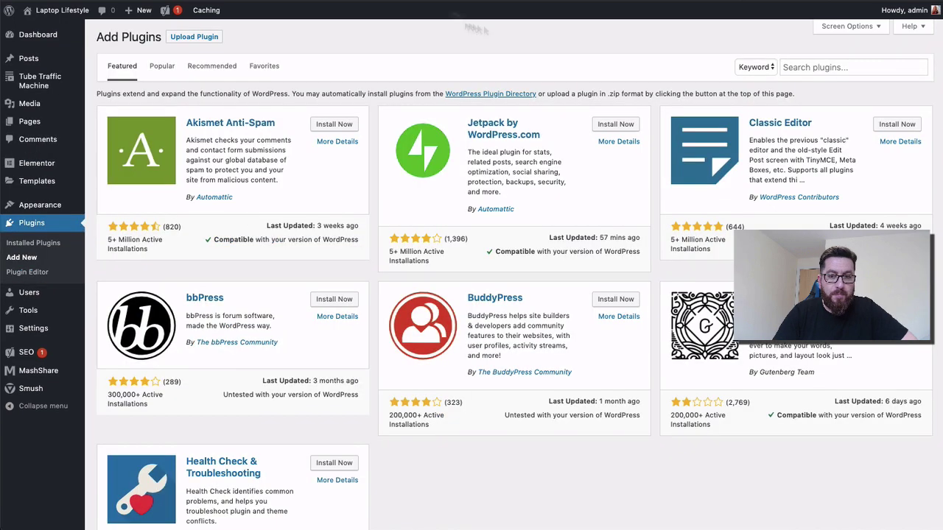
pyautogui.click(823, 59)
pyautogui.write('add')
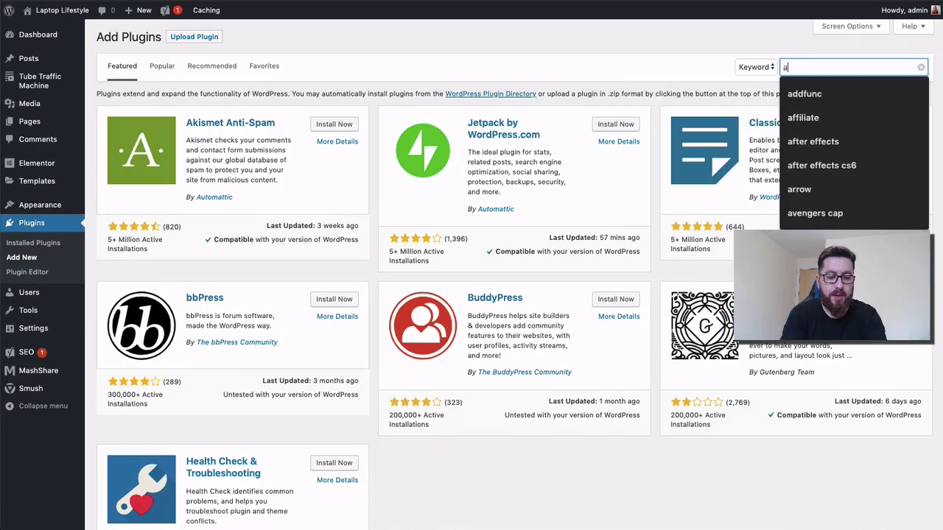
pyautogui.write('func head')
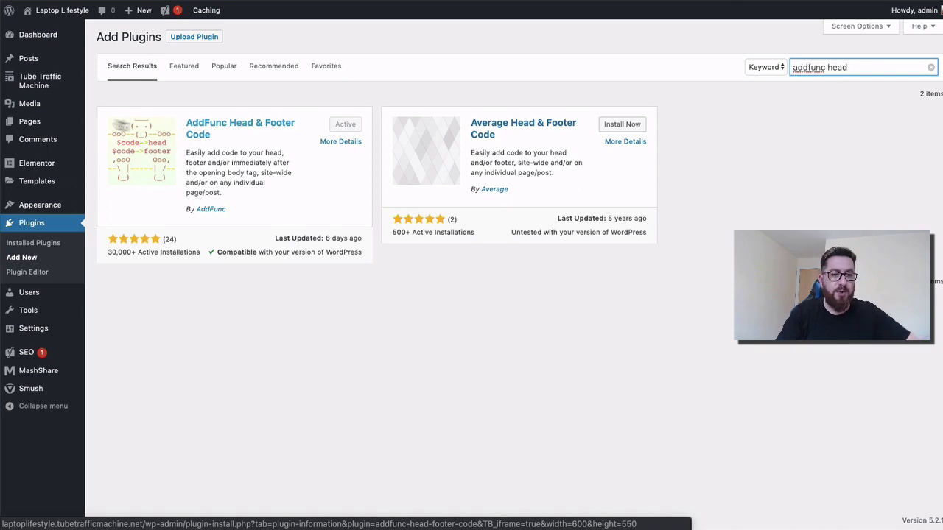
pyautogui.moveTo(51, 80)
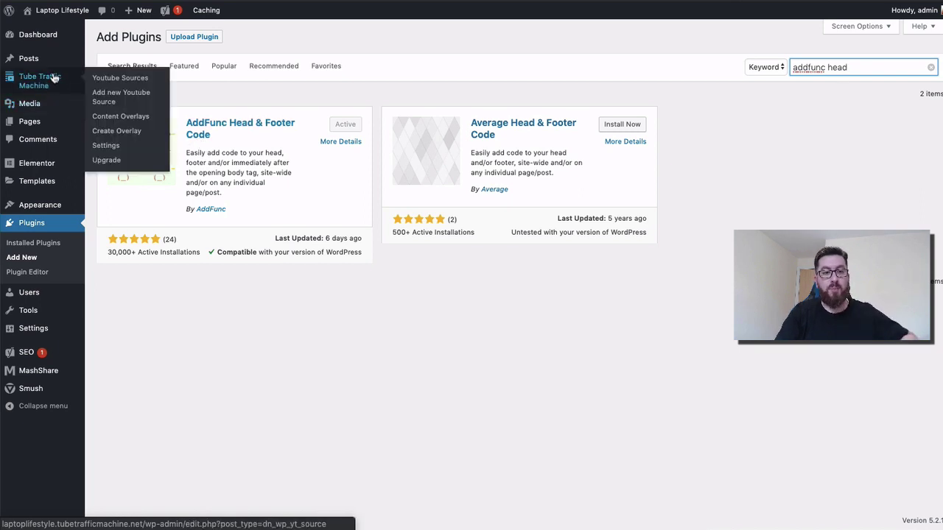
# Step: Edit the How To Learn Affiliate Marketing post and scroll to its Head & Footer Code fields
pyautogui.moveTo(44, 60)
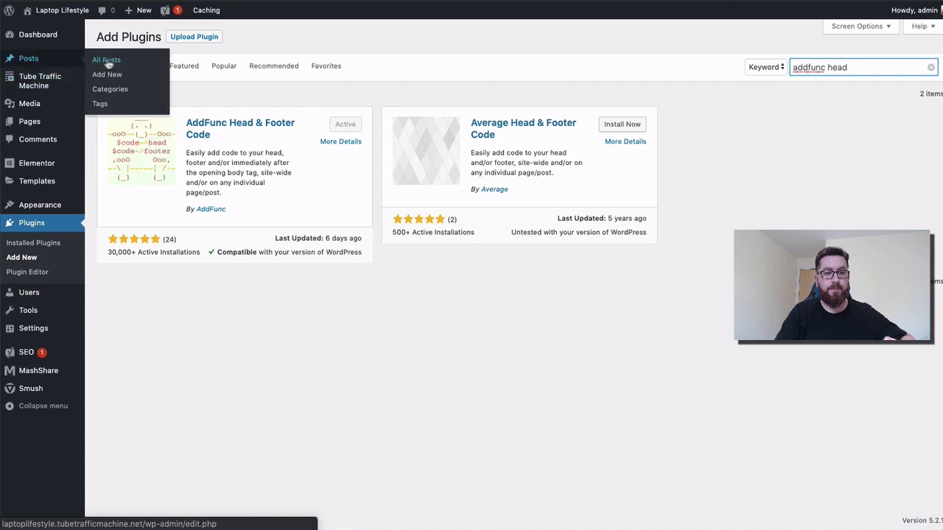
pyautogui.click(118, 64)
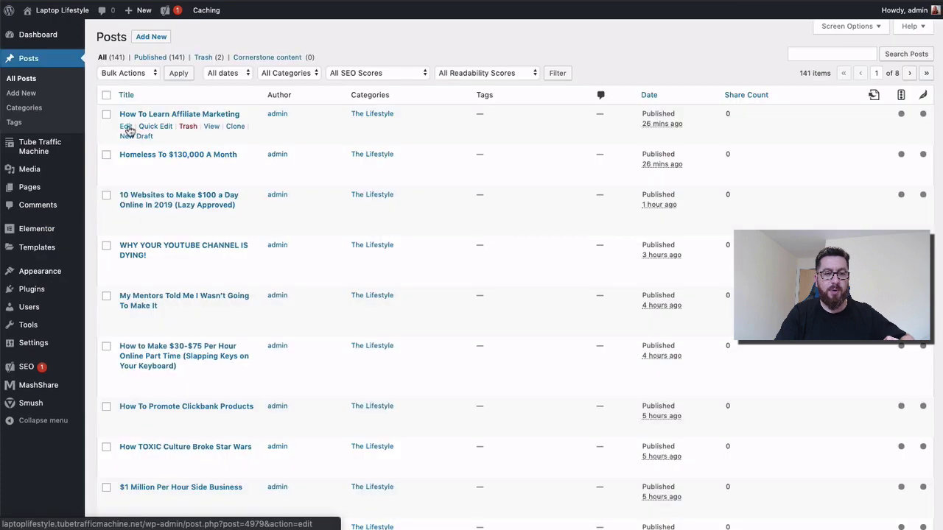
pyautogui.click(126, 127)
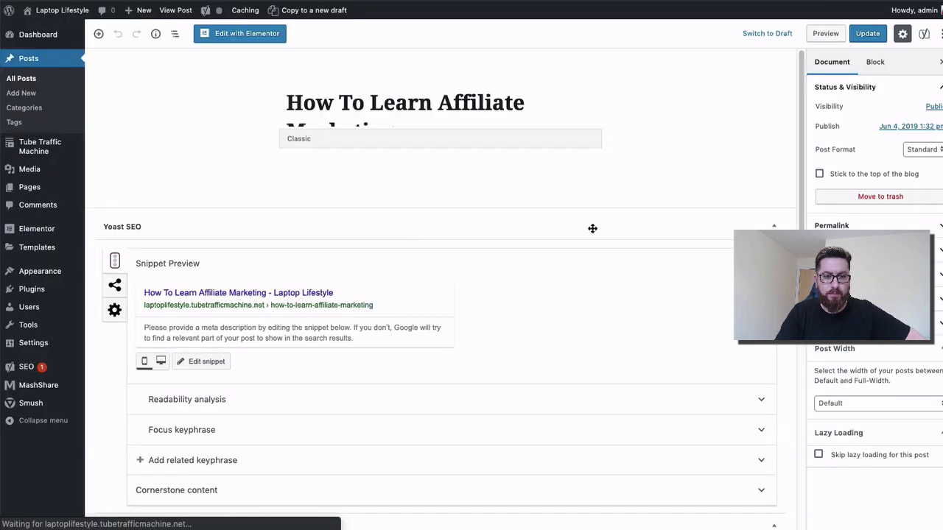
pyautogui.scroll(-4, 592, 228)
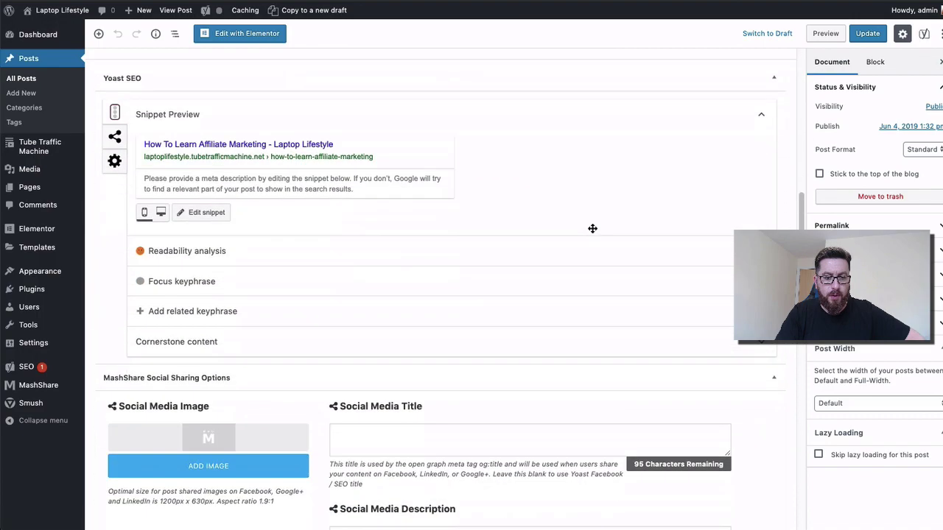
pyautogui.scroll(-10, 592, 228)
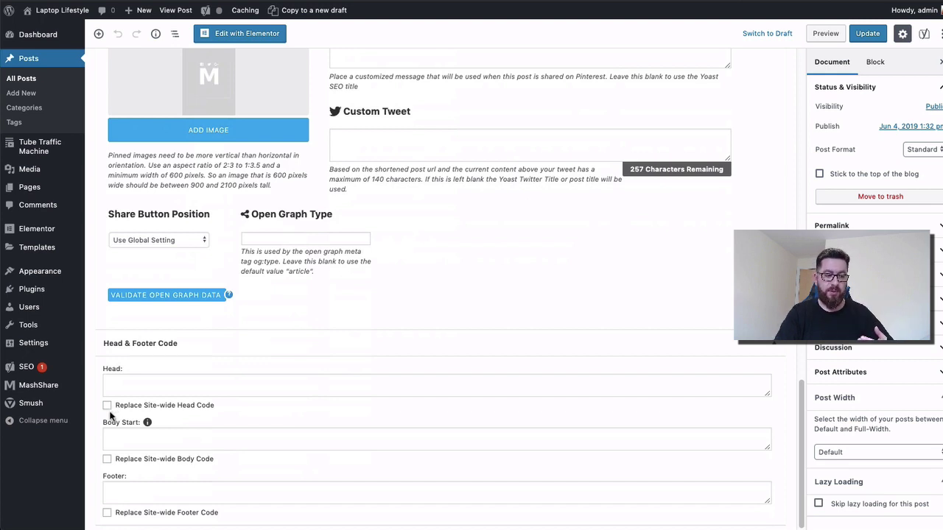
pyautogui.moveTo(40, 284)
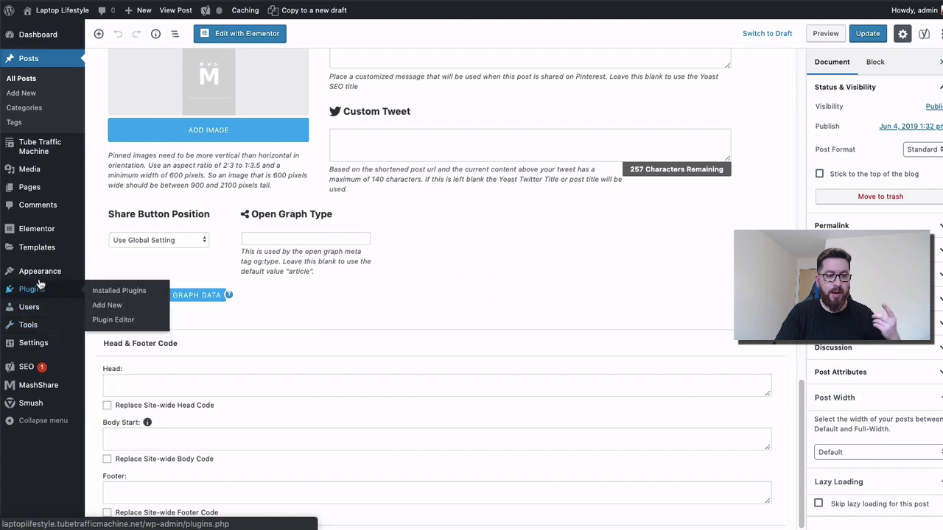
# Step: Search Plugins > Add New for 'yoast'
pyautogui.click(123, 309)
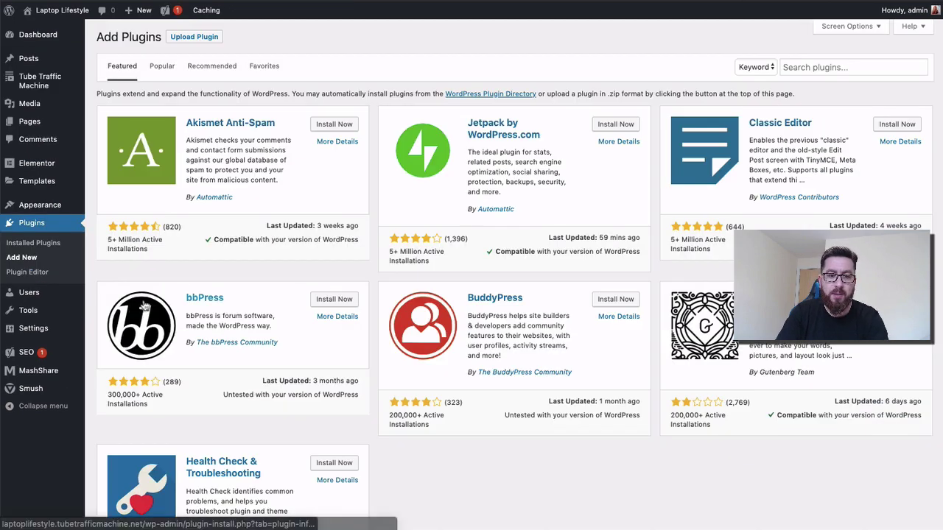
pyautogui.click(820, 66)
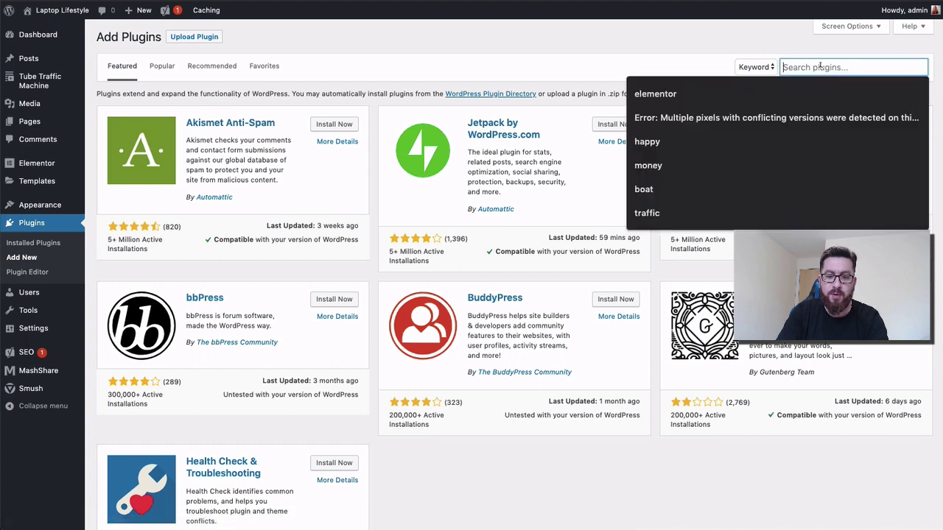
pyautogui.write('yoast')
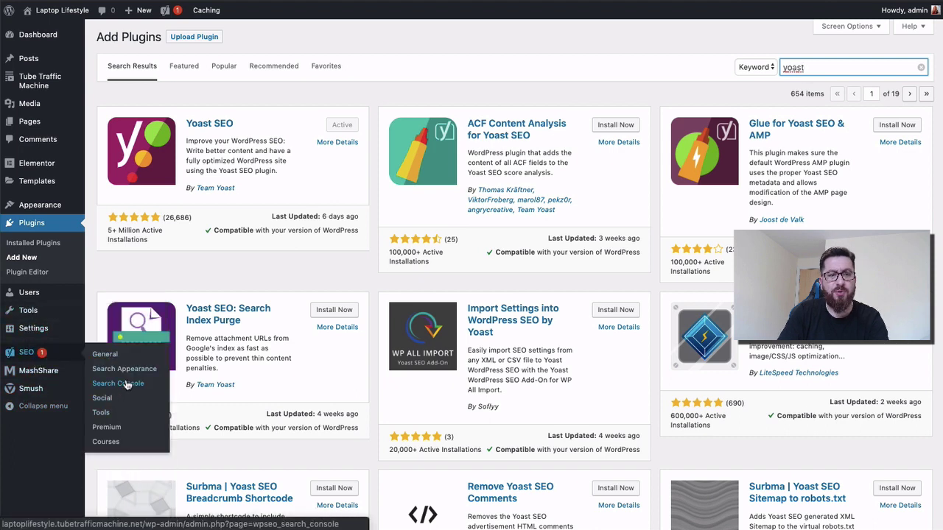
# Step: Reopen How To Learn Affiliate Marketing for editing and scroll to the Yoast SEO snippet preview
pyautogui.moveTo(43, 84)
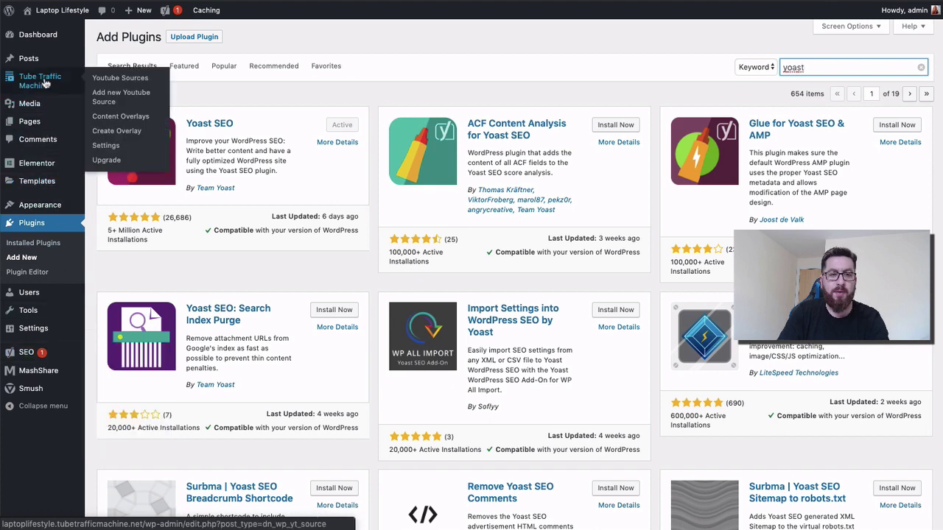
pyautogui.moveTo(38, 61)
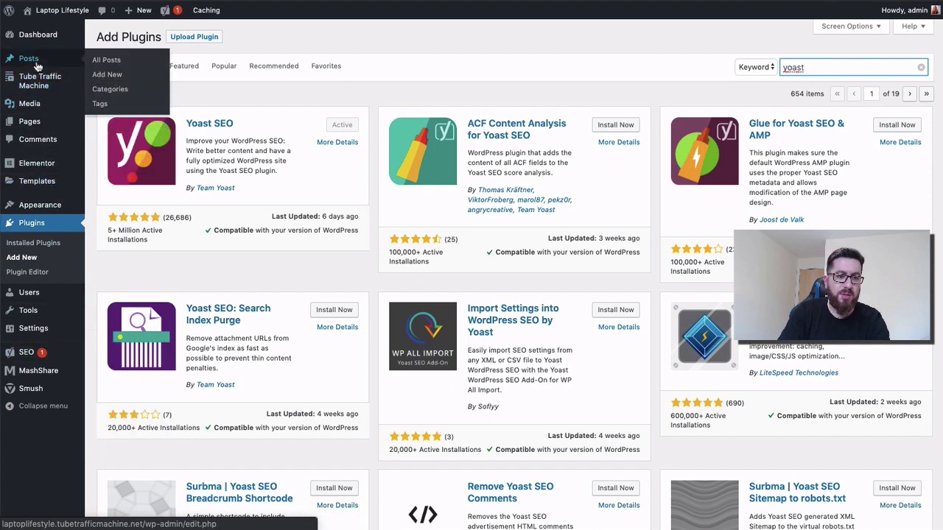
pyautogui.click(105, 62)
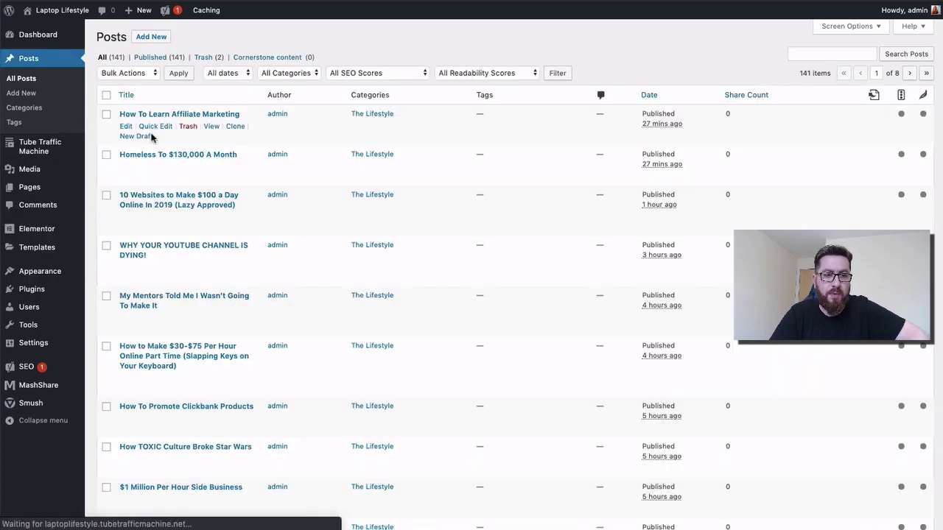
pyautogui.click(126, 126)
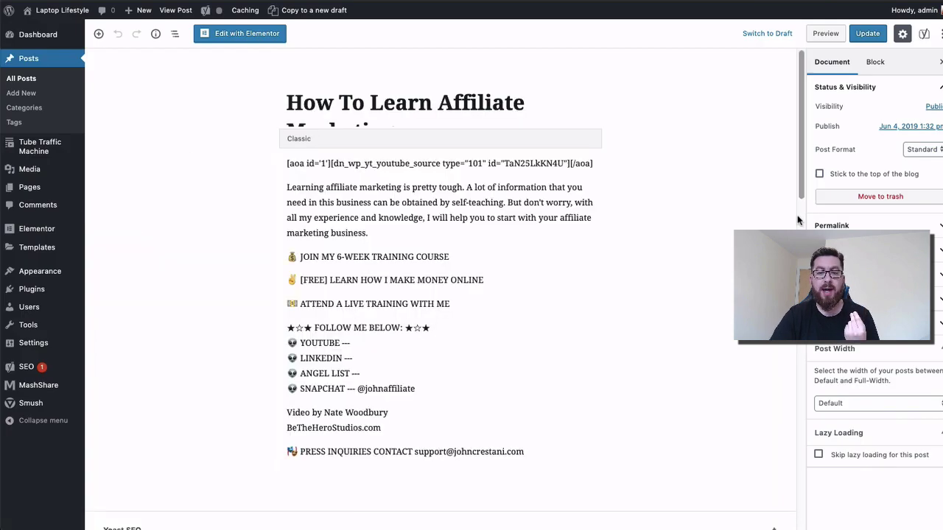
pyautogui.scroll(-6, 797, 219)
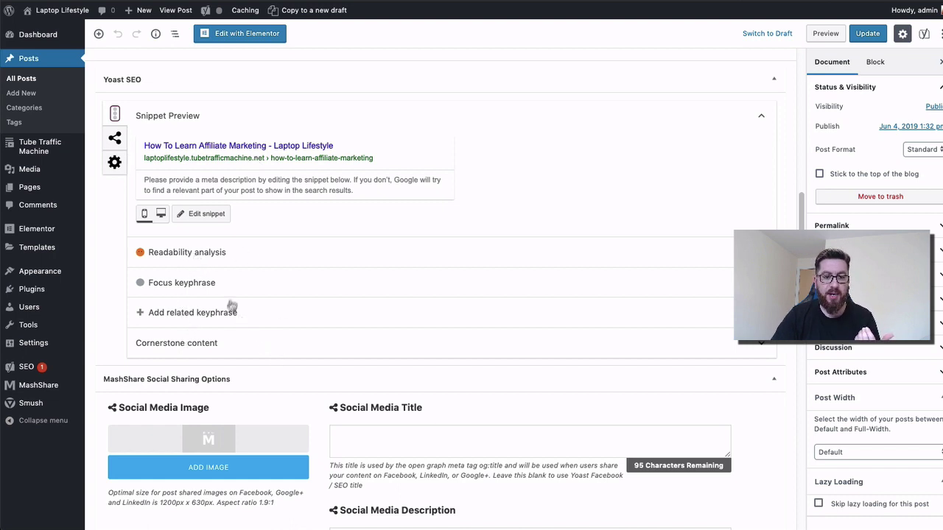
# Step: Expand the Yoast readability results, then open the snippet editor with SEO title, slug and meta description
pyautogui.click(682, 259)
pyautogui.scroll(-2, 270, 307)
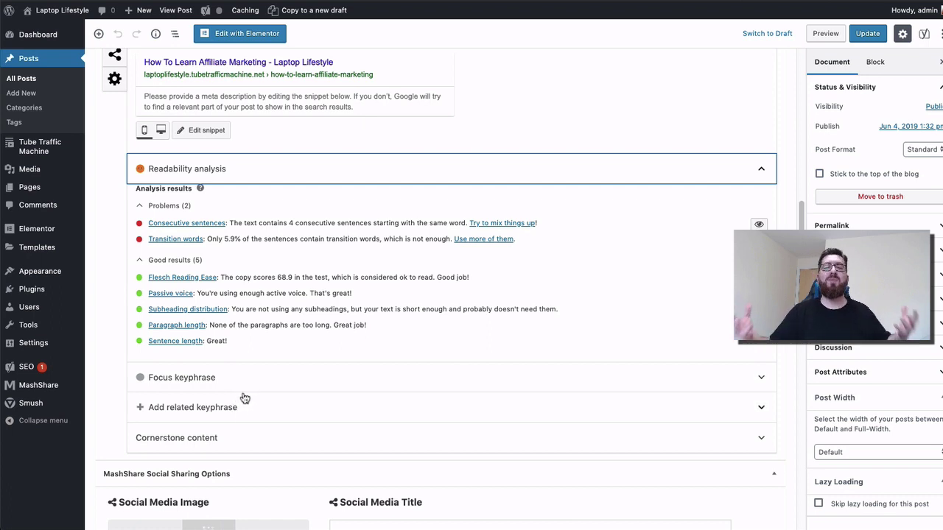
pyautogui.scroll(2, 243, 308)
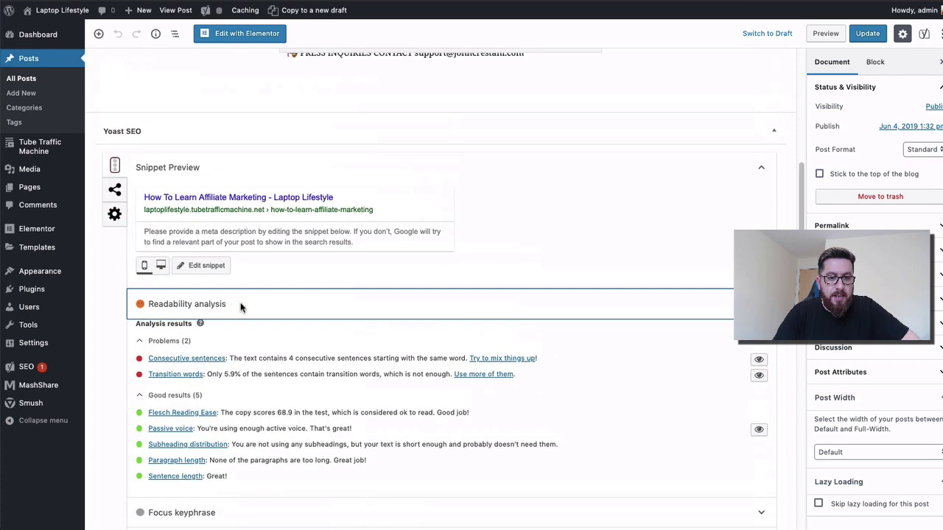
pyautogui.click(252, 200)
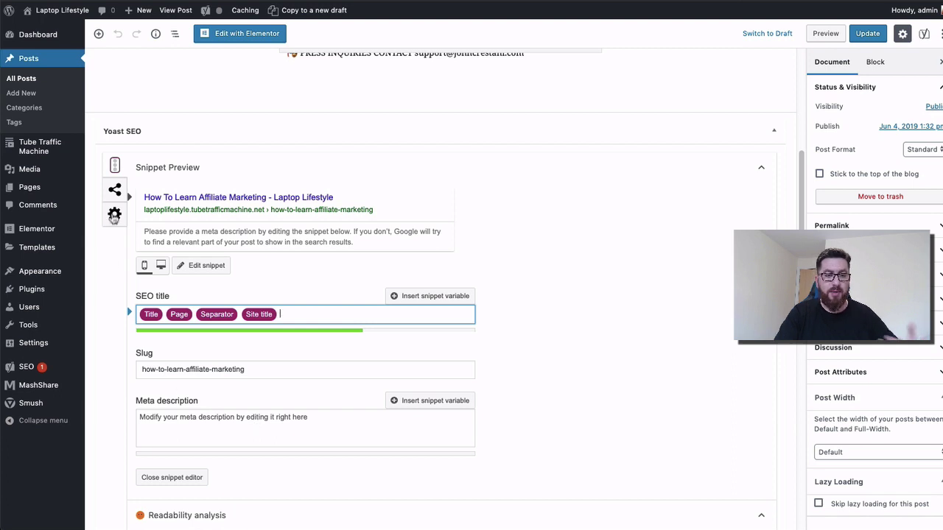
# Step: Review the Yoast Facebook sharing settings, then the Advanced tab with search visibility and follow links Yes
pyautogui.click(115, 189)
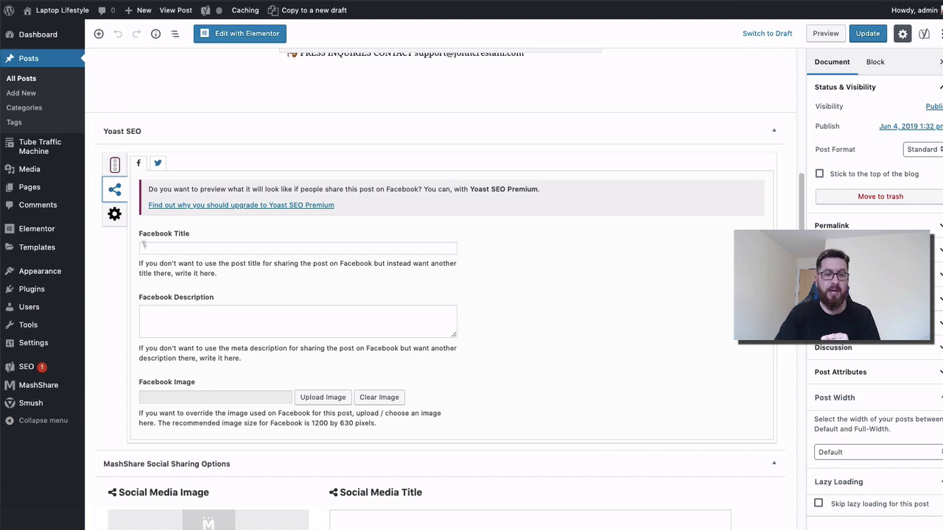
pyautogui.click(115, 214)
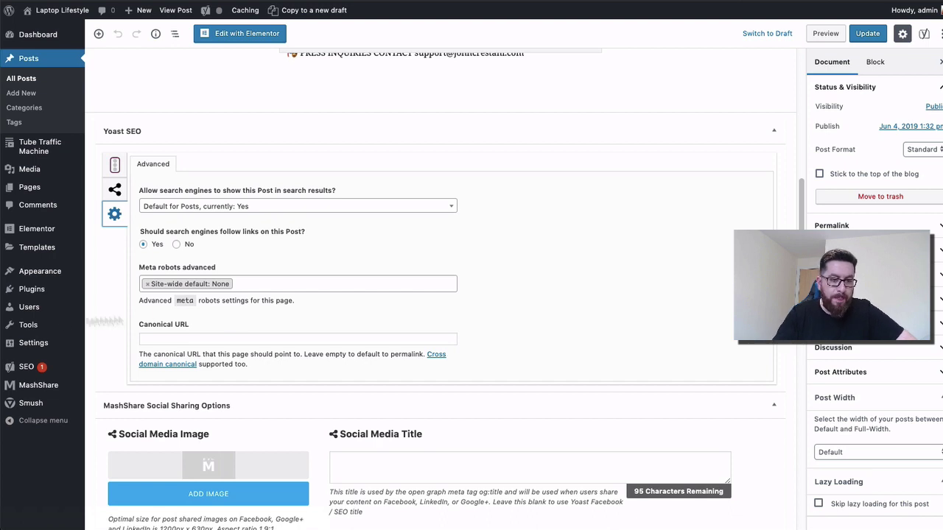
pyautogui.moveTo(46, 295)
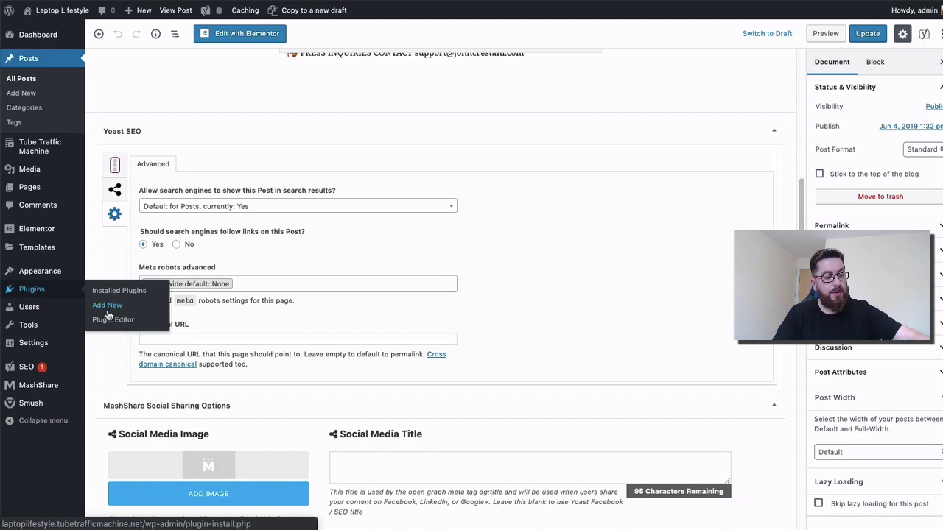
# Step: Search Add New plugins for 'smush image', fixing the 'smudh' typo, to find Smush already active
pyautogui.click(108, 314)
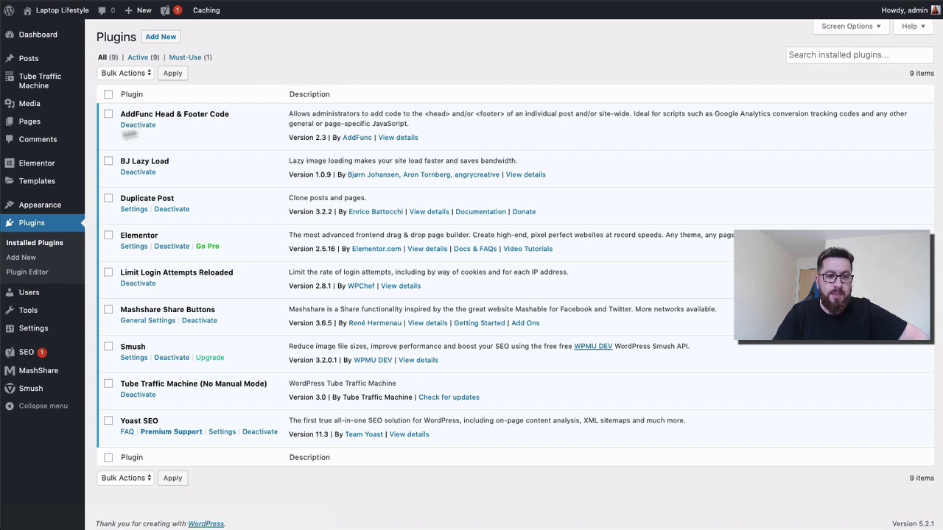
pyautogui.click(165, 36)
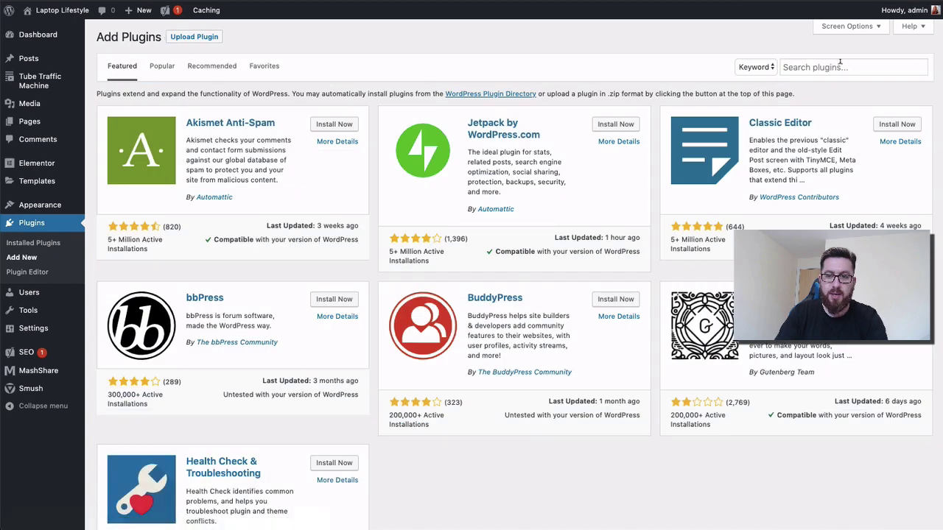
pyautogui.click(840, 65)
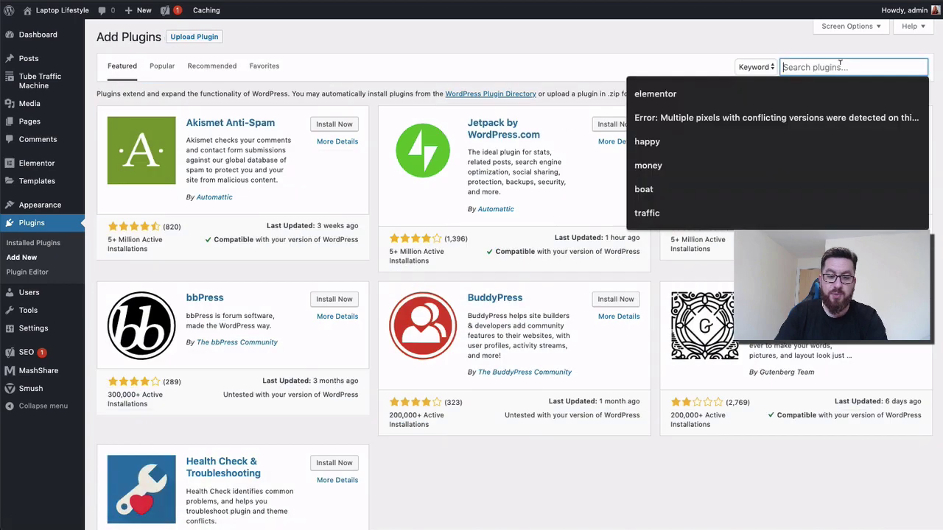
pyautogui.write('smud')
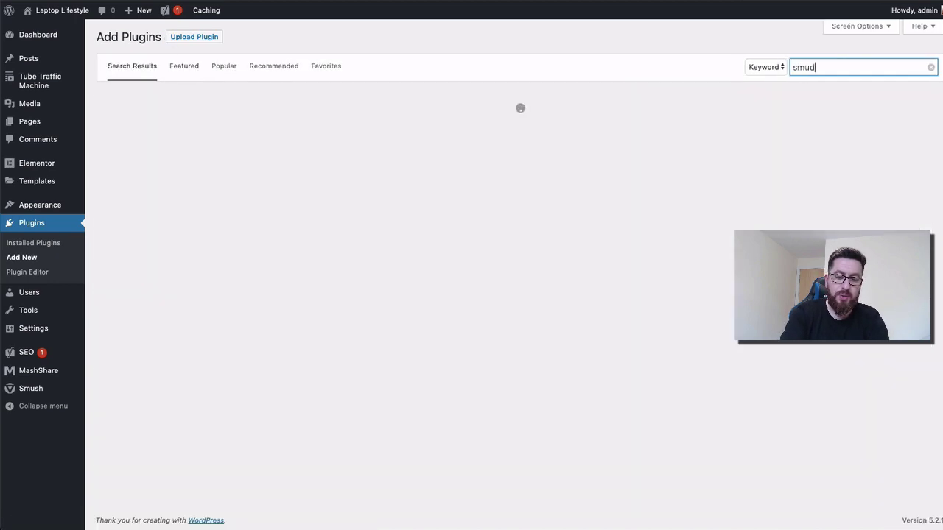
pyautogui.write('h image')
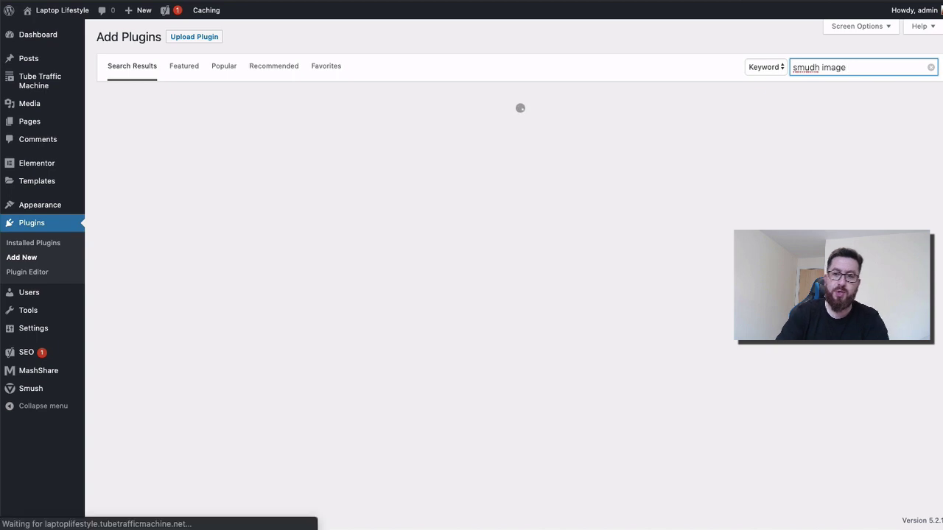
pyautogui.click(814, 67)
pyautogui.press('BackSpace')
pyautogui.write('s')
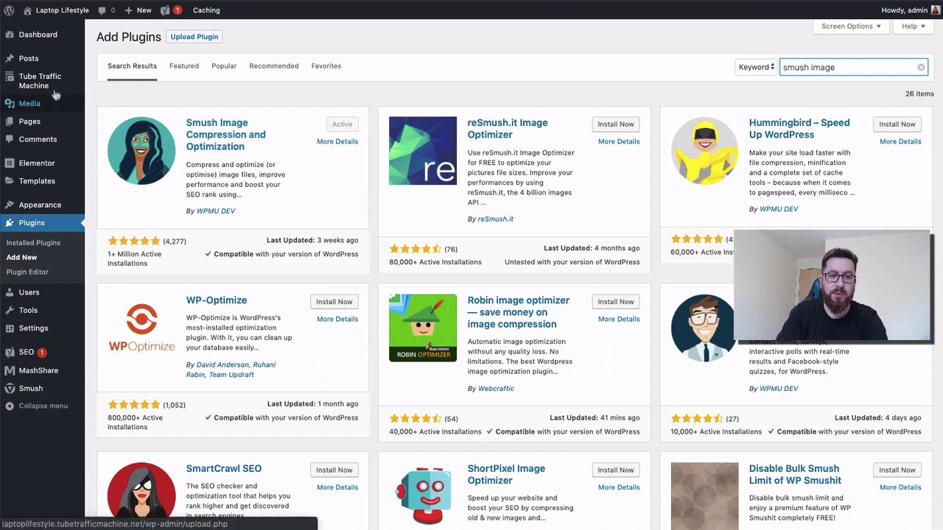
# Step: Re-check images on the Smush dashboard, which reports 143 images needing smushing
pyautogui.click(31, 389)
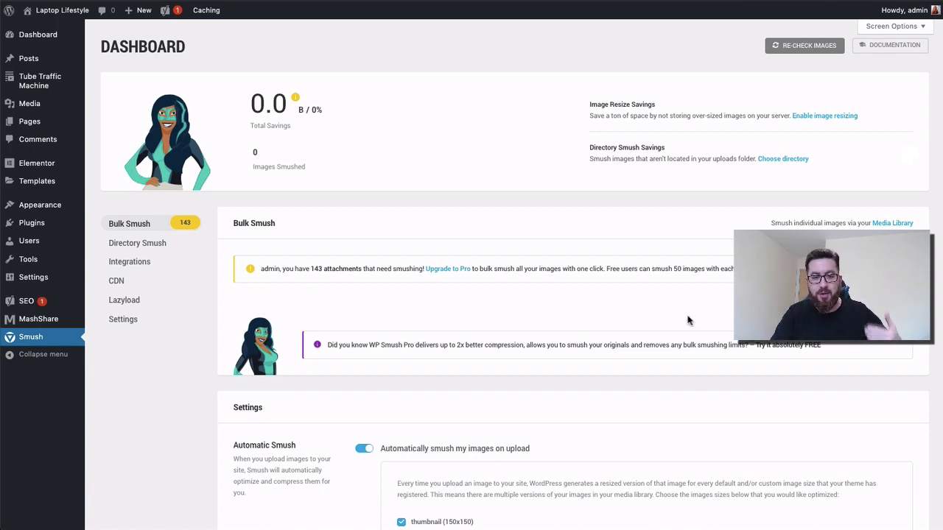
pyautogui.click(819, 46)
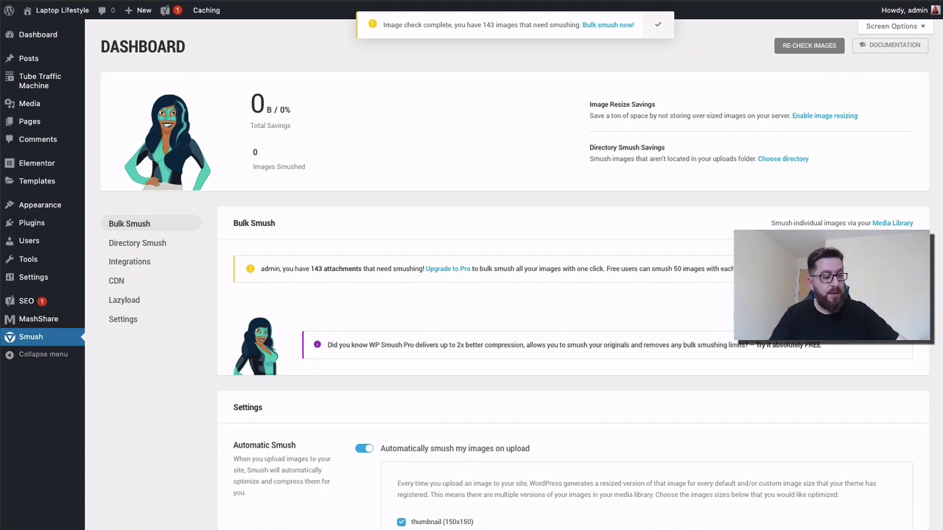
# Step: Search Add New plugins for 'limit login', listing Limit Login Attempts Reloaded as Active
pyautogui.moveTo(35, 230)
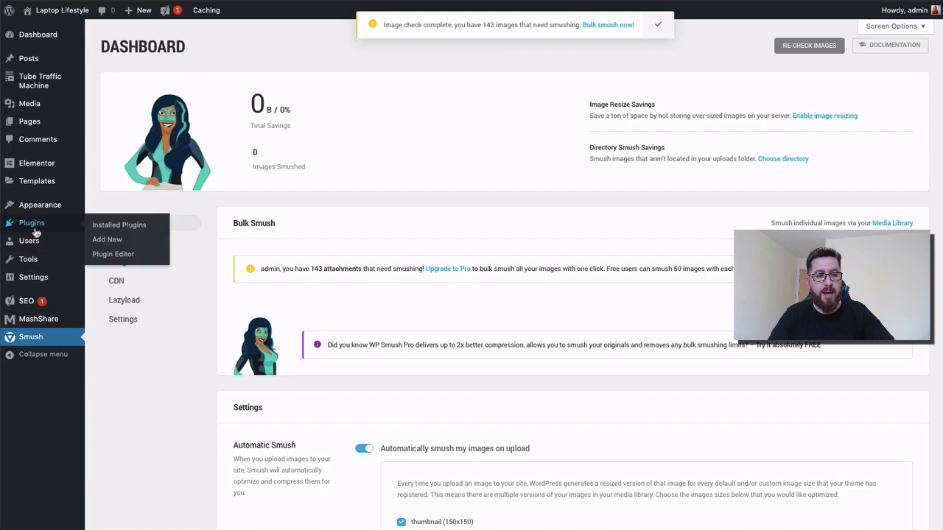
pyautogui.click(105, 240)
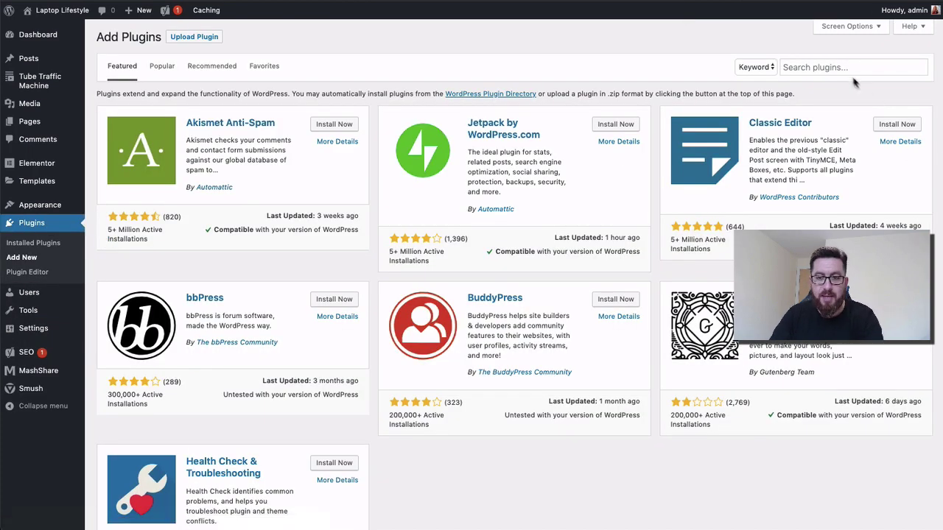
pyautogui.click(843, 65)
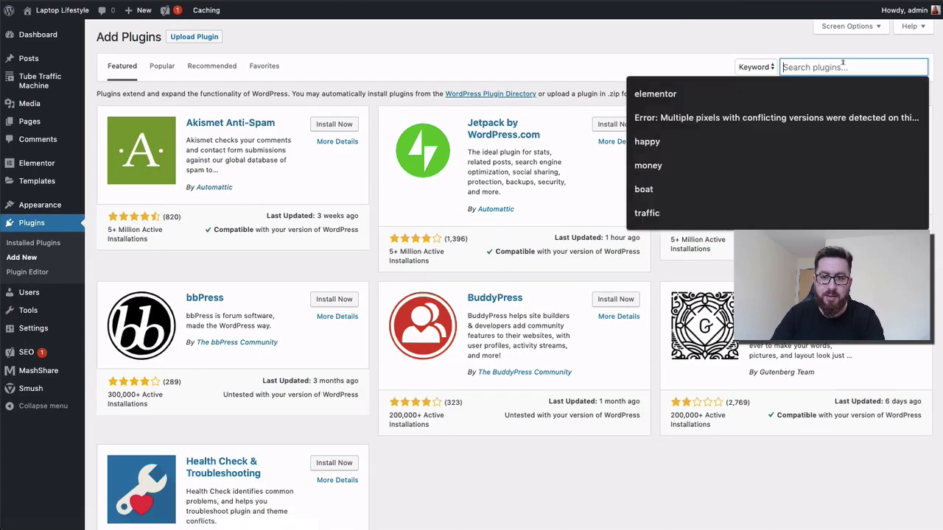
pyautogui.write('limit l')
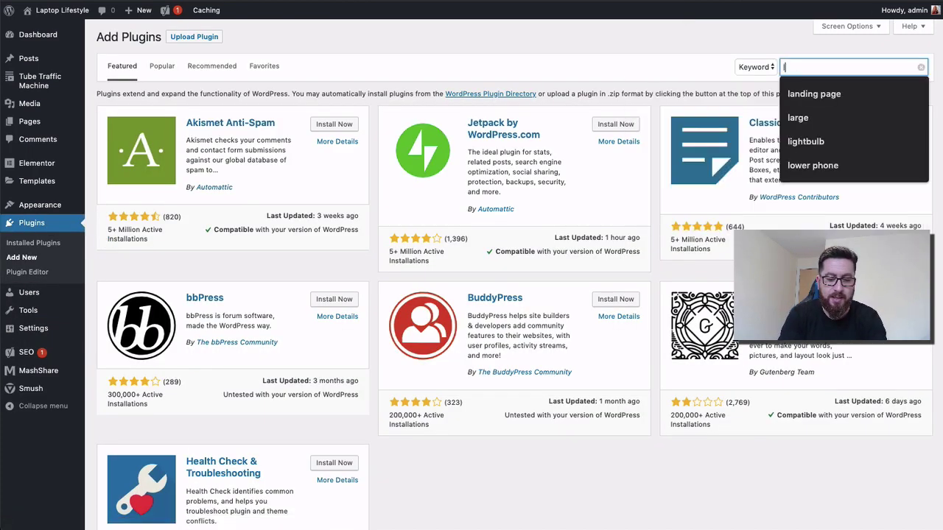
pyautogui.write('ogin')
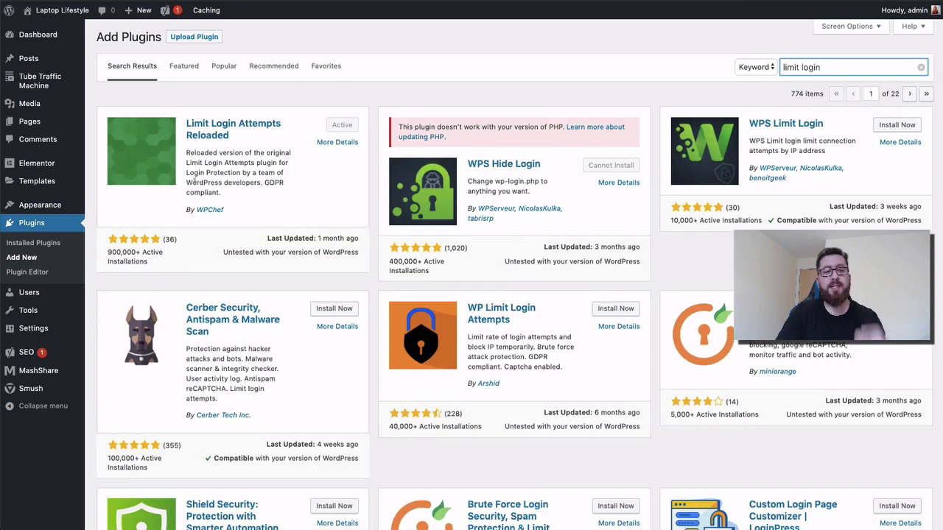
pyautogui.moveTo(48, 337)
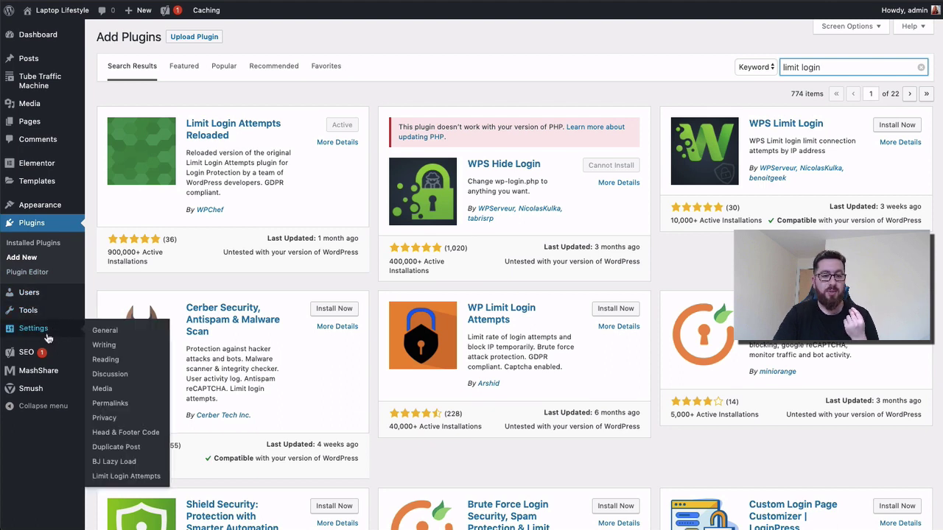
# Step: Open Settings > Limit Login Attempts, showing 4 allowed retries and a 20-minute lockout
pyautogui.click(122, 479)
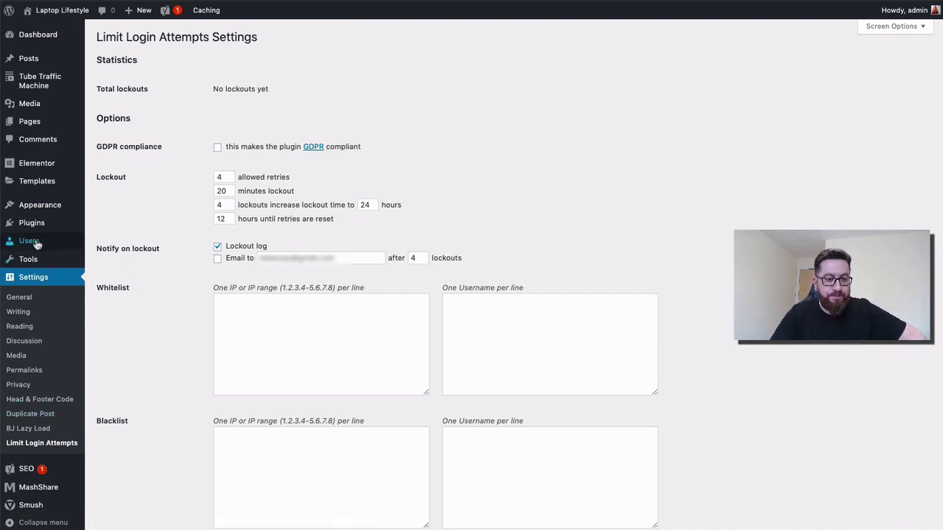
pyautogui.moveTo(33, 223)
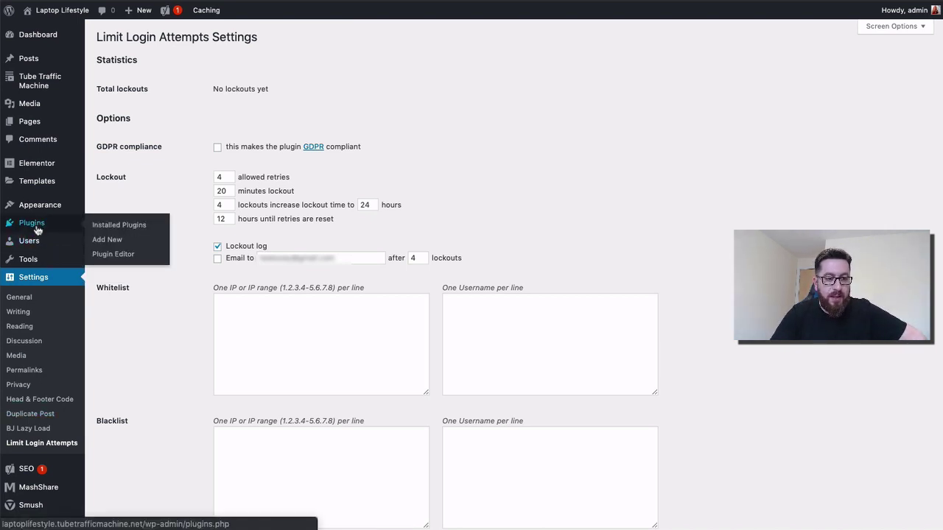
# Step: Search Add New plugins for 'mashshare' and view the MashShare plugin's details
pyautogui.click(107, 240)
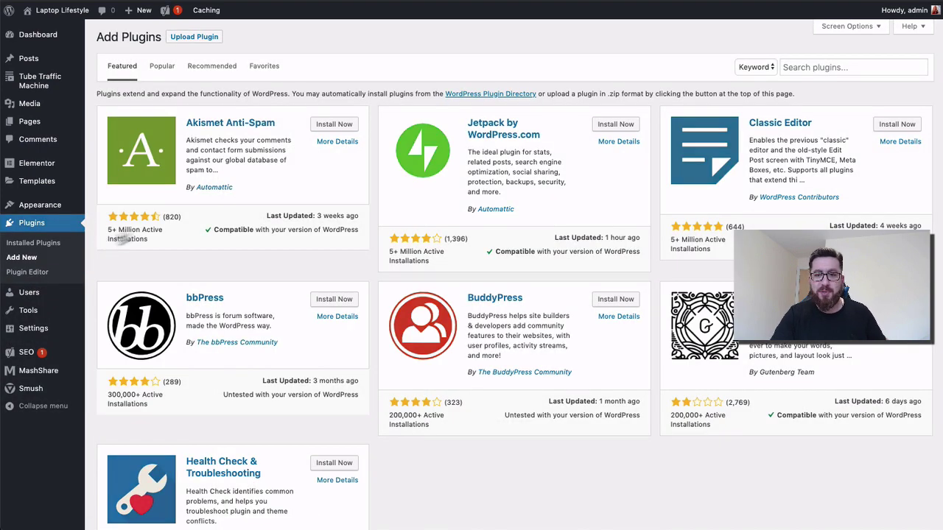
pyautogui.click(847, 65)
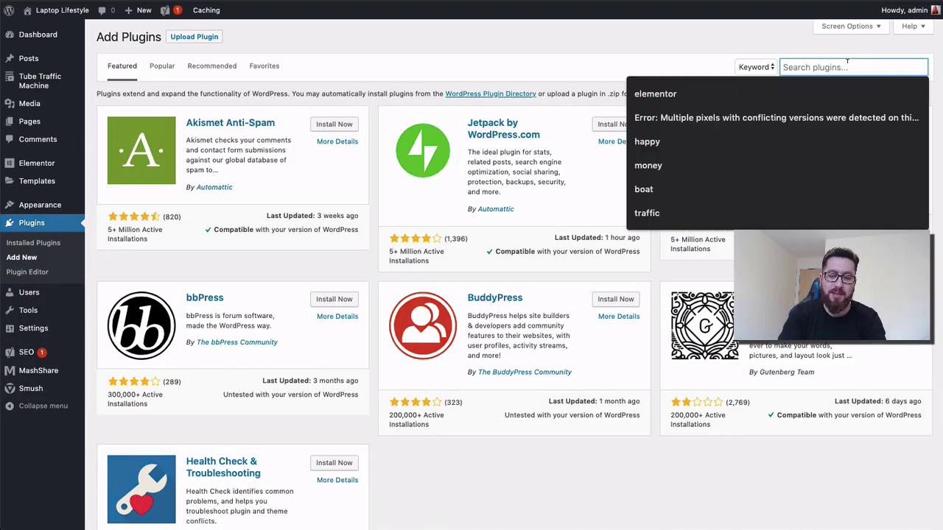
pyautogui.write('mashshare')
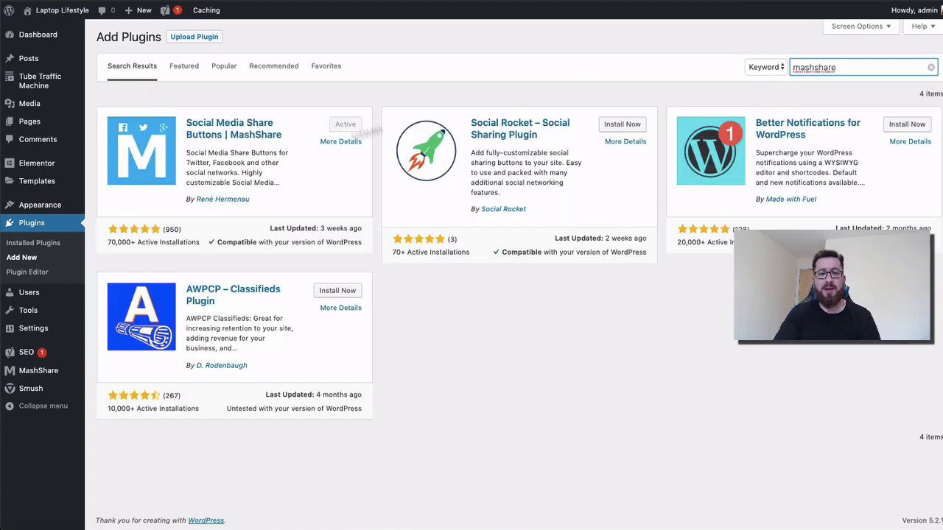
pyautogui.click(255, 135)
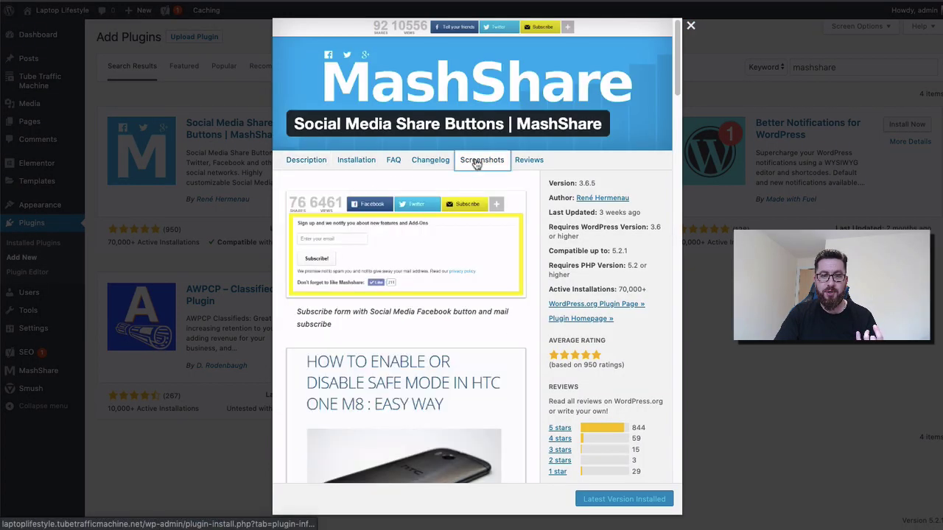
# Step: Scroll through the MashShare screenshots, then close the details to return to the 4 search results
pyautogui.scroll(-3, 515, 272)
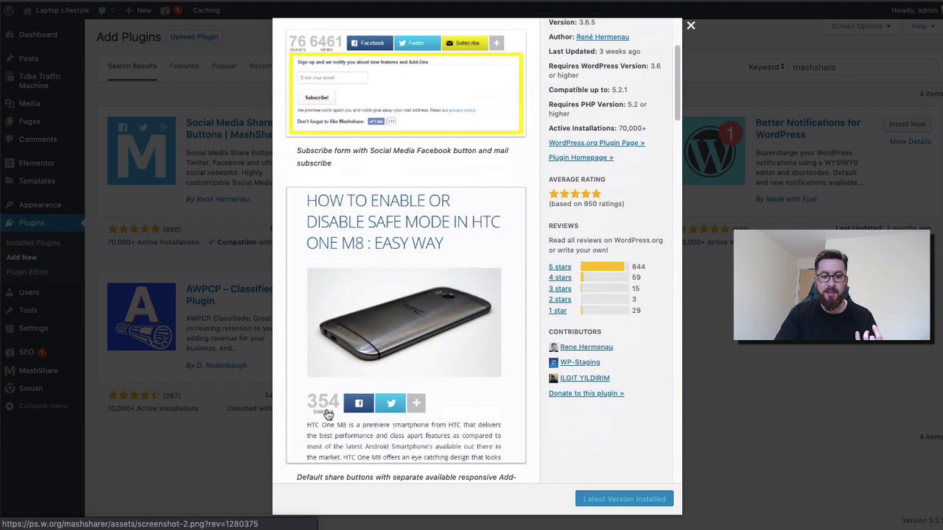
pyautogui.scroll(-1, 318, 409)
pyautogui.scroll(-5, 319, 408)
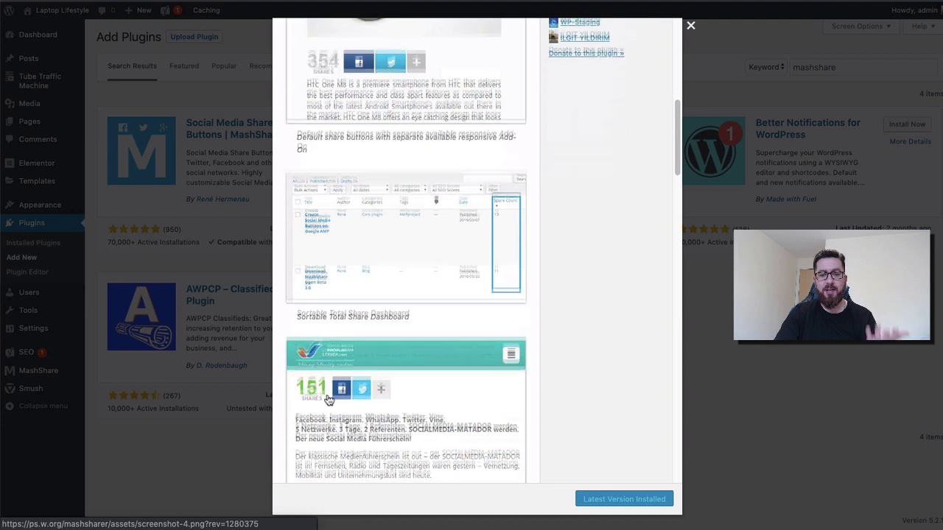
pyautogui.scroll(-6, 328, 400)
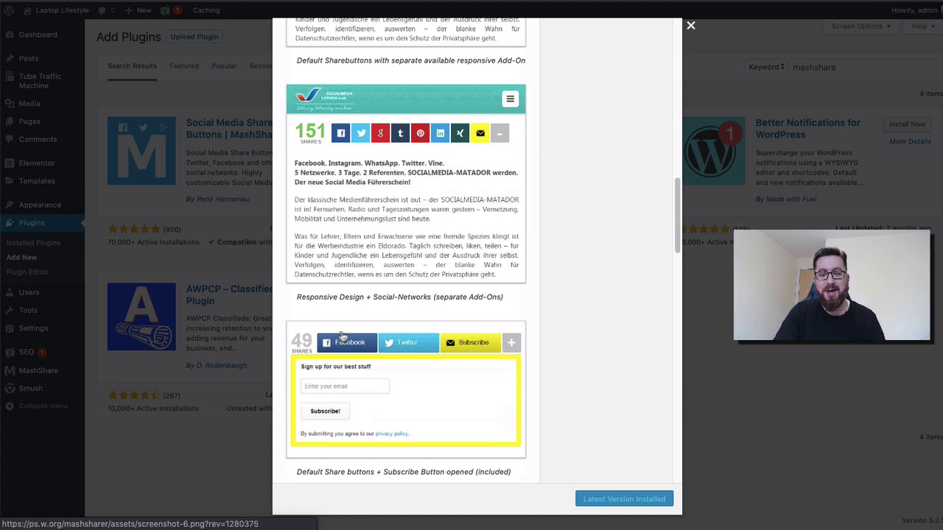
pyautogui.scroll(3, 482, 307)
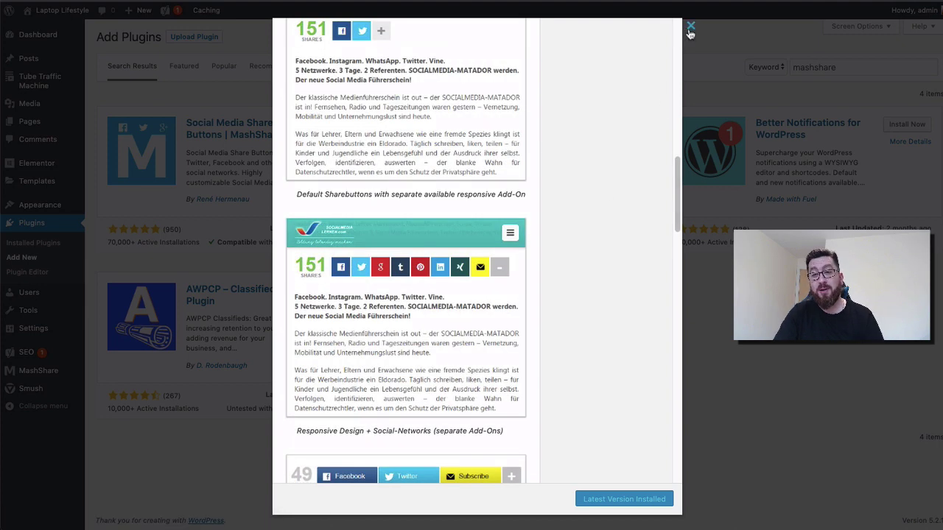
pyautogui.click(690, 28)
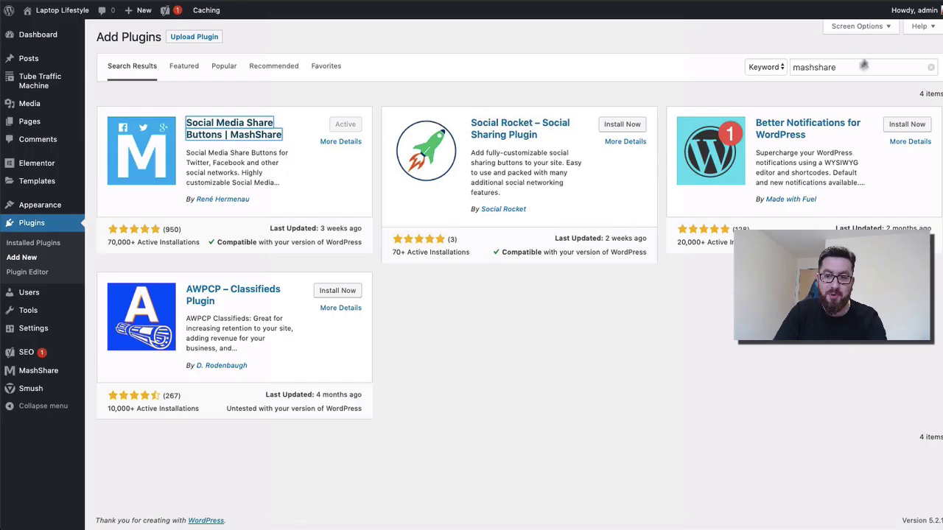
# Step: Replace the 'mashshare' search term with 'bj lazy load'
pyautogui.doubleClick(848, 64)
pyautogui.write('bj')
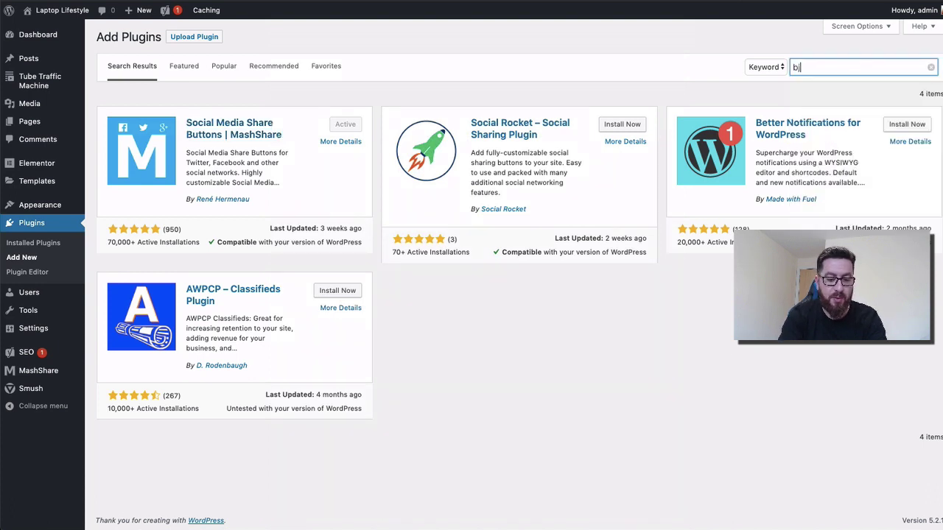
pyautogui.write(' lazy')
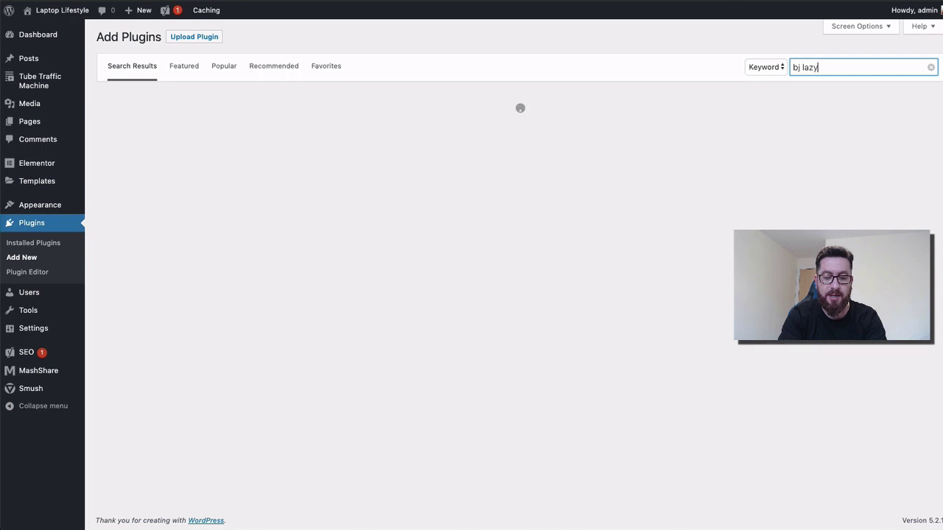
pyautogui.write(' load')
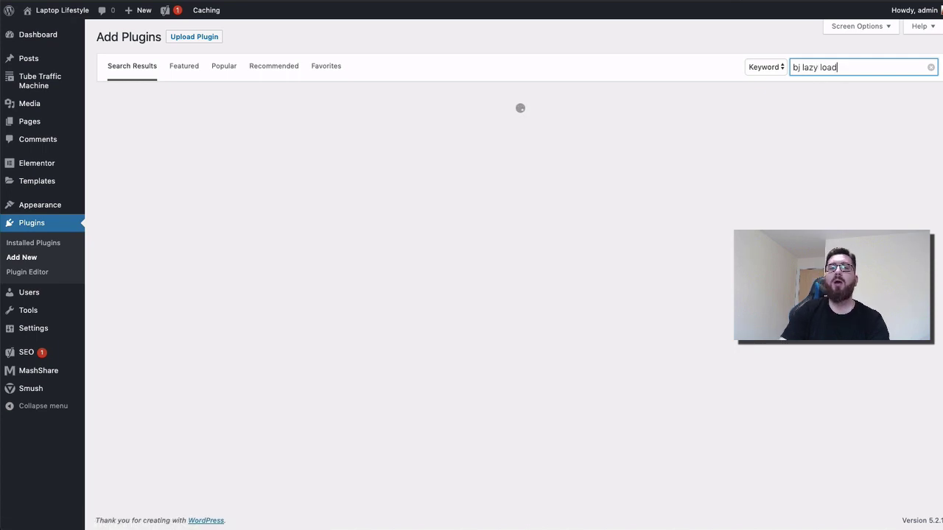